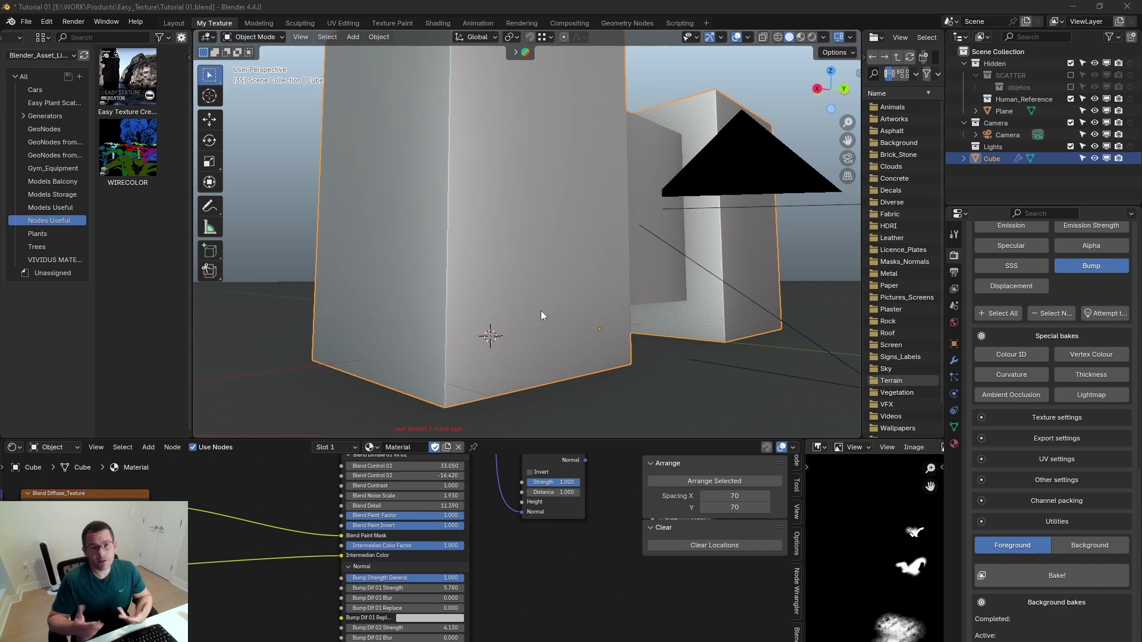
Collapse the SimpleBake section in the scene's render settings.
scroll(1023, 309, "up", 15)
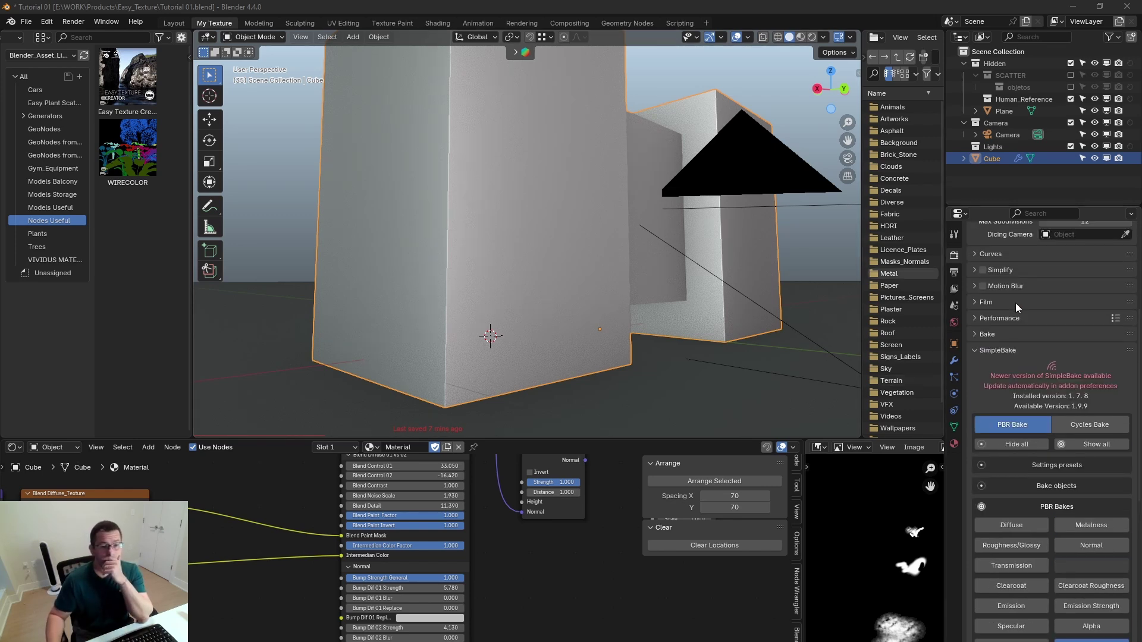
left_click(987, 541)
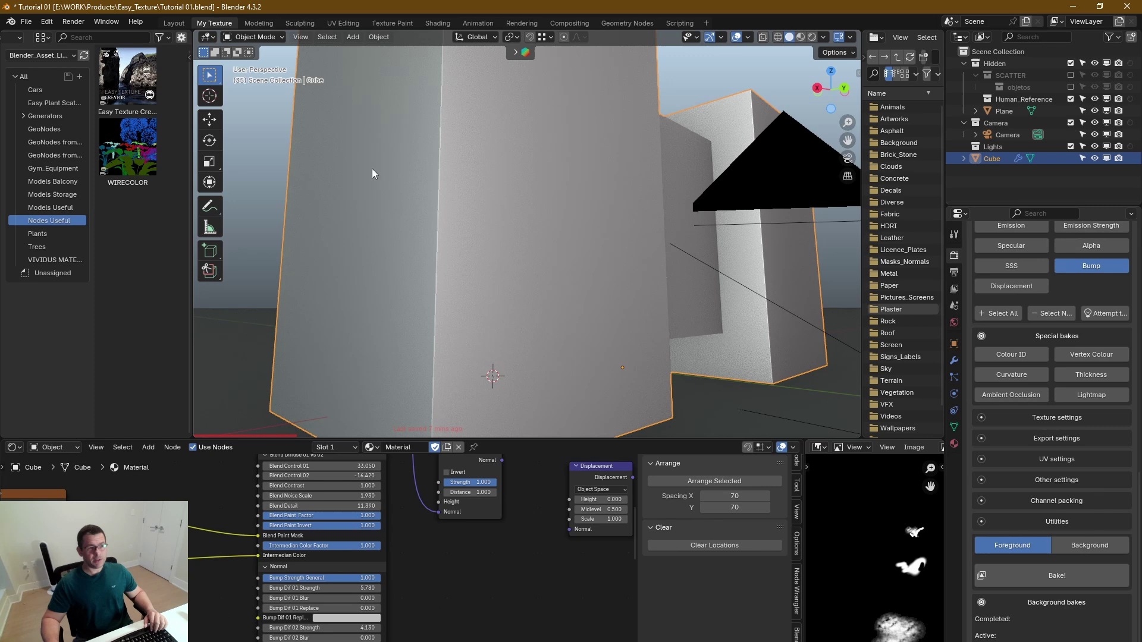
Check the display graphics backend in the System preferences and put the Preferences window away.
key("ctrl+comma")
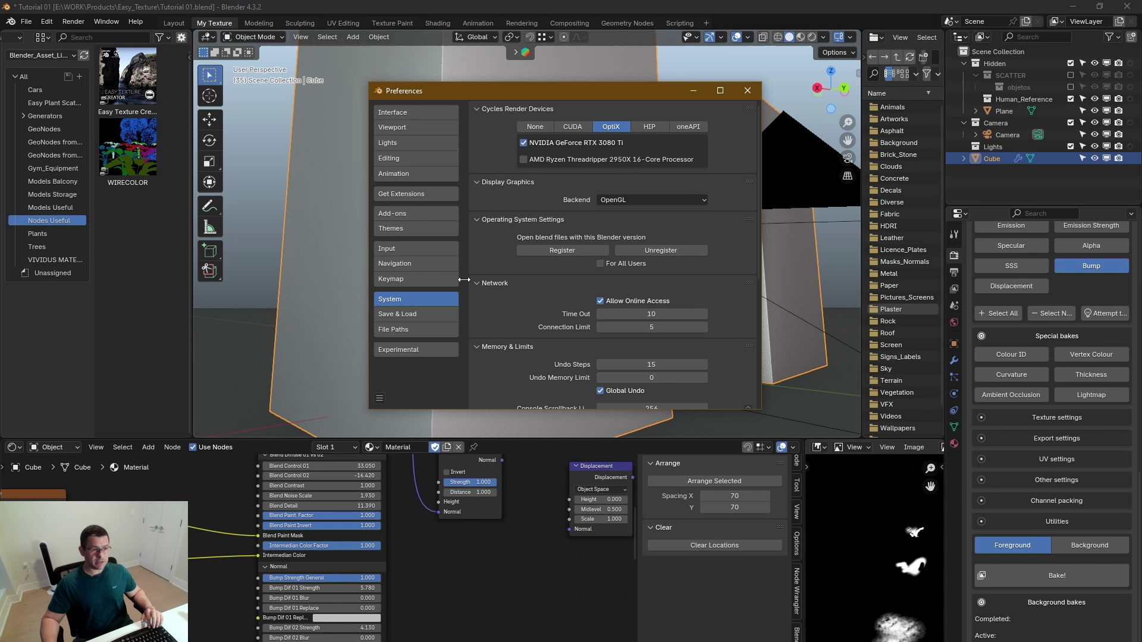
left_click(693, 90)
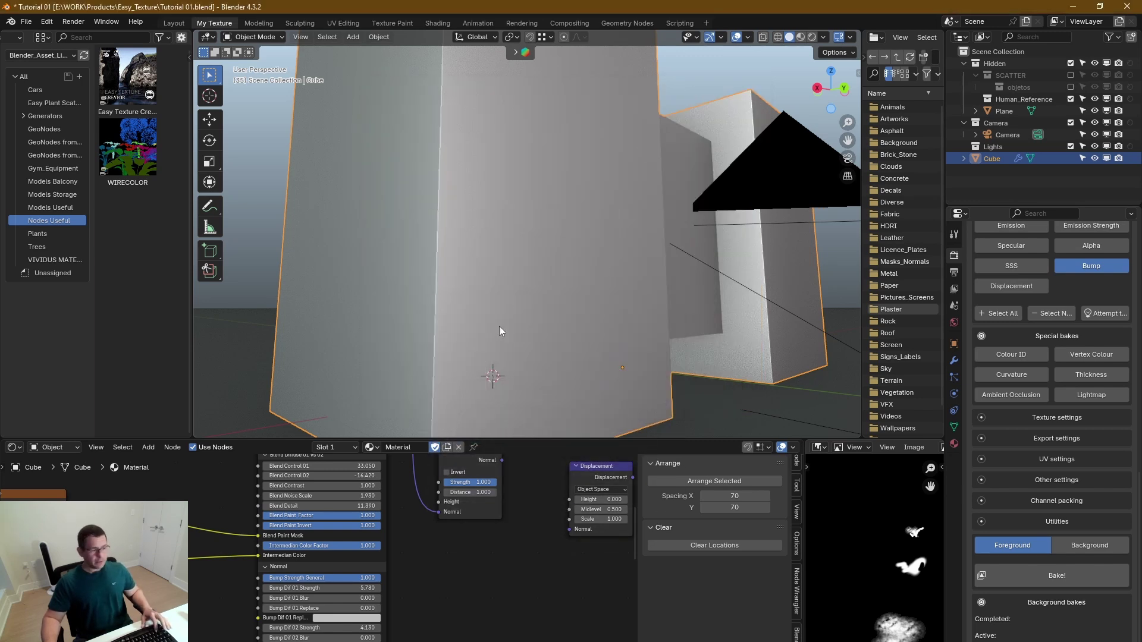
Display the building in Material Preview shading and view its brick and plaster walls from different angles.
key("z")
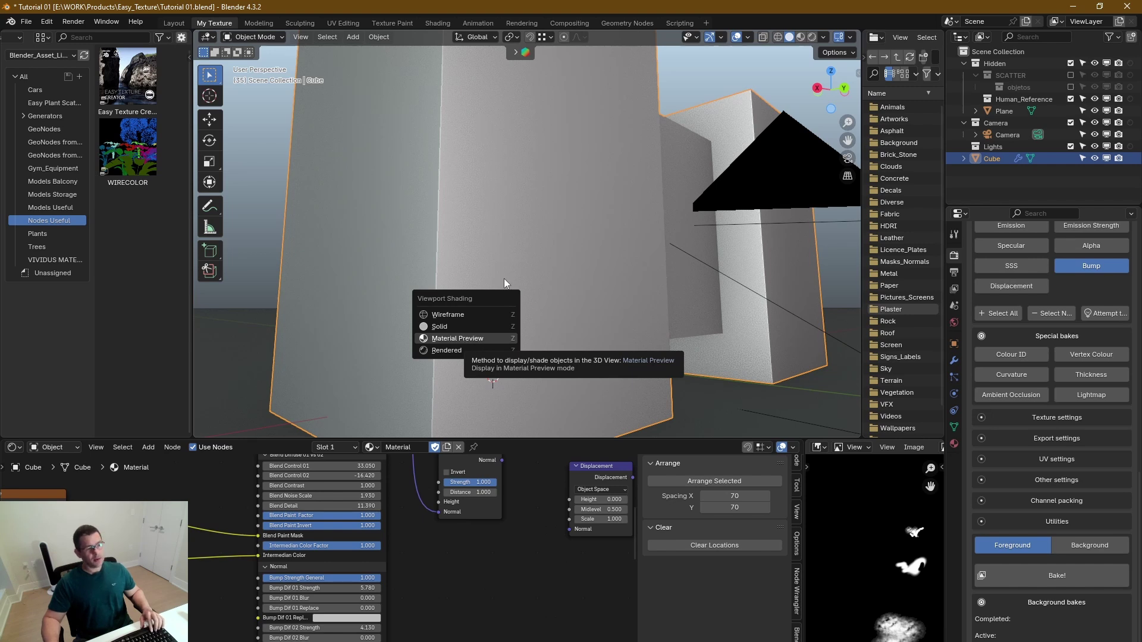
left_click(446, 342)
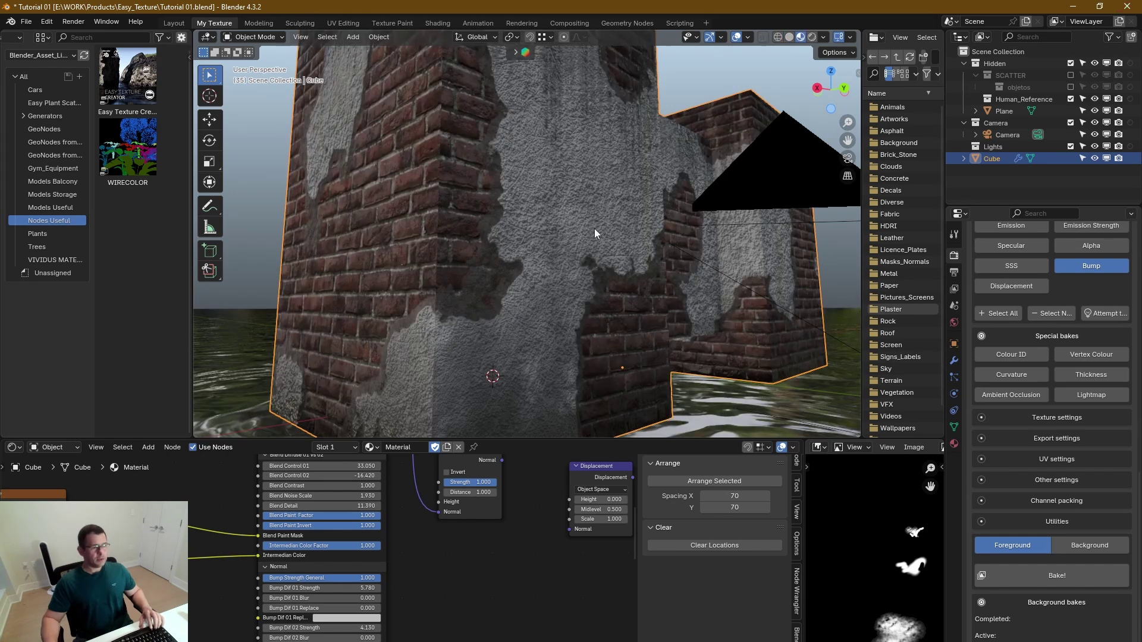
middle_click_drag(484, 308, 515, 301)
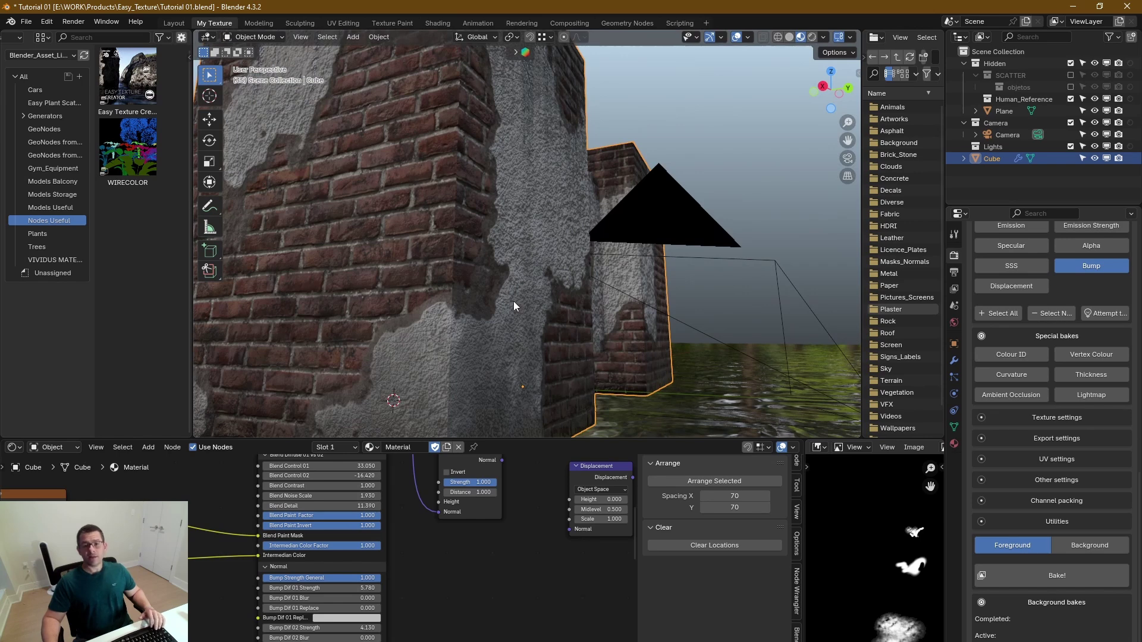
middle_click_drag(513, 301, 476, 291)
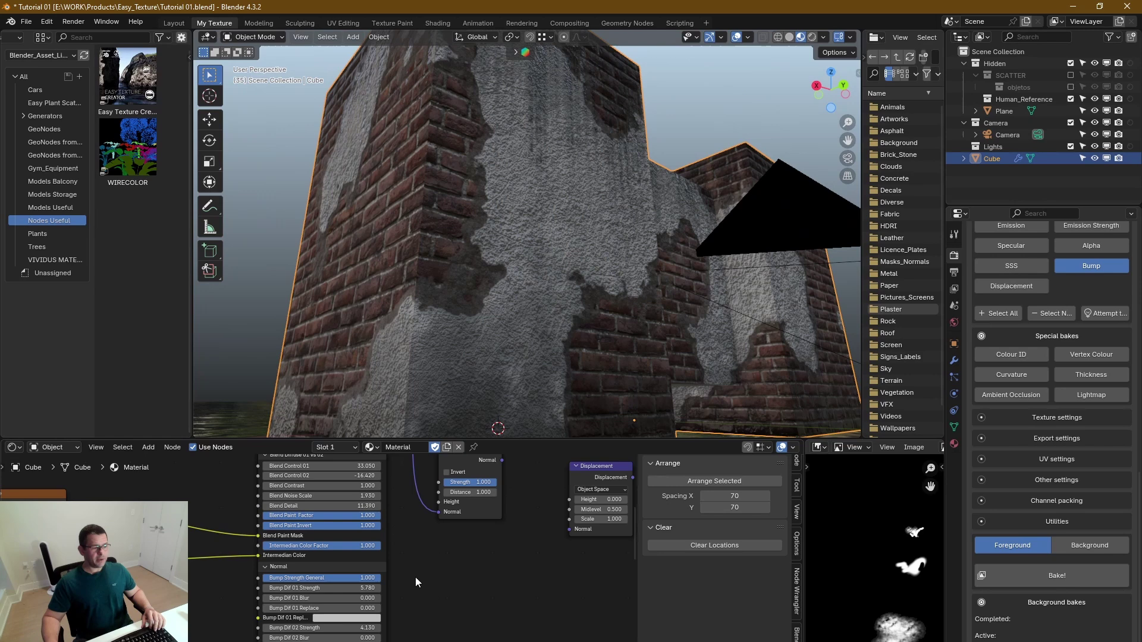
Collapse the Blend Diffuse 01 vs 02, Normal, Paint Texture 01 and Paint Texture 02 sections of the material's large group node.
scroll(415, 578, "down", 5)
scroll(373, 573, "up", 4)
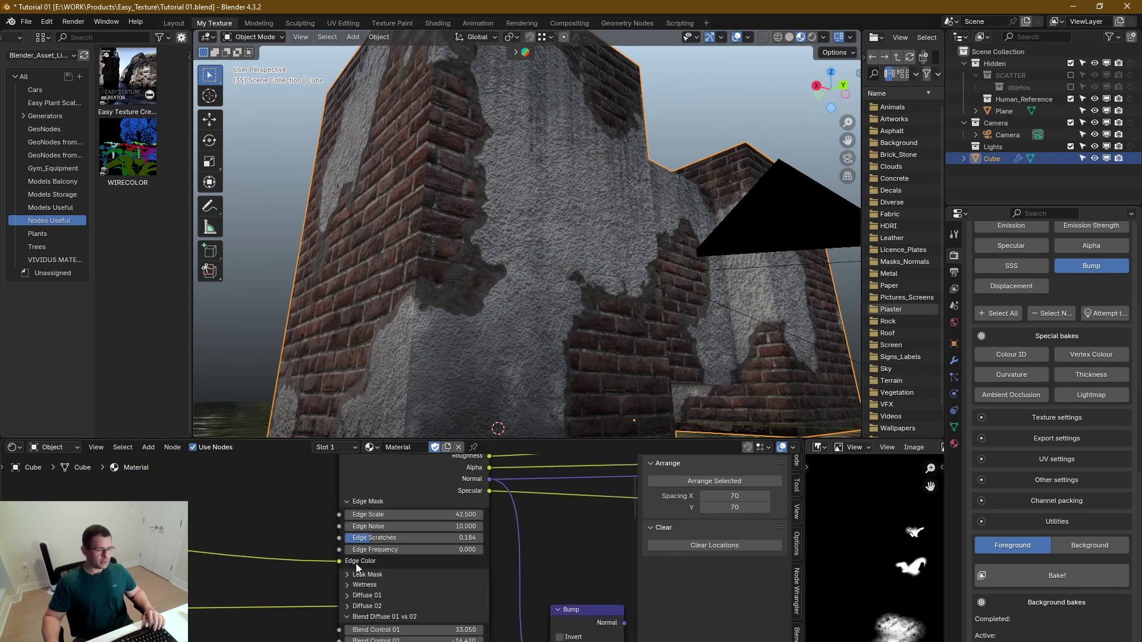
left_click(348, 617)
left_click(347, 628)
left_click(346, 629)
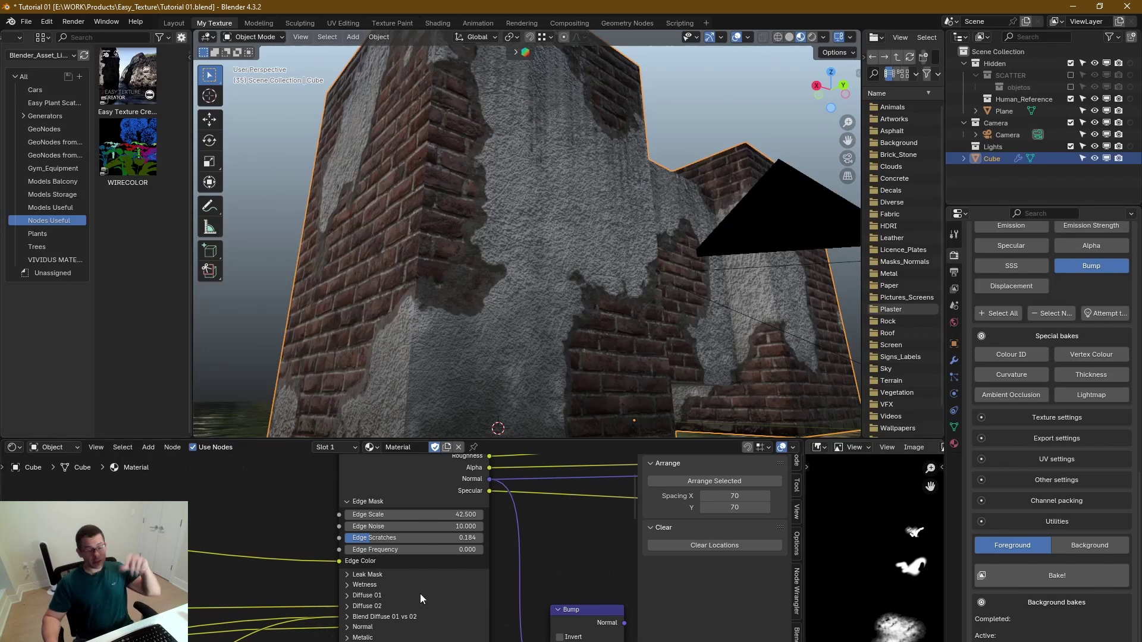
scroll(424, 596, "down", 4)
middle_click_drag(465, 617, 461, 508)
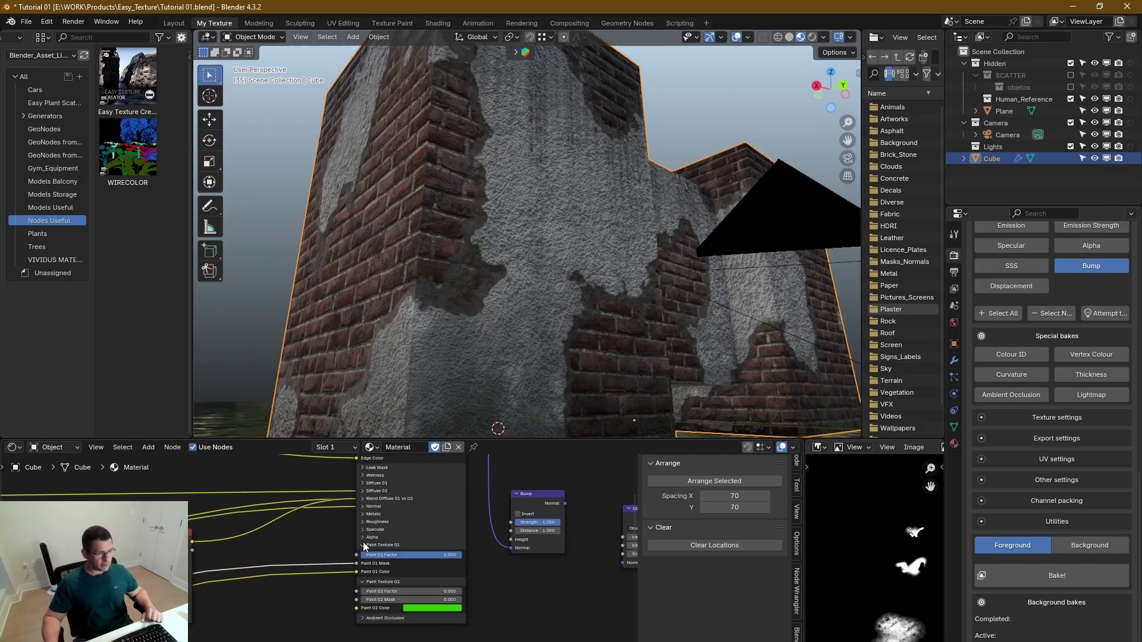
left_click(363, 546)
left_click(366, 552)
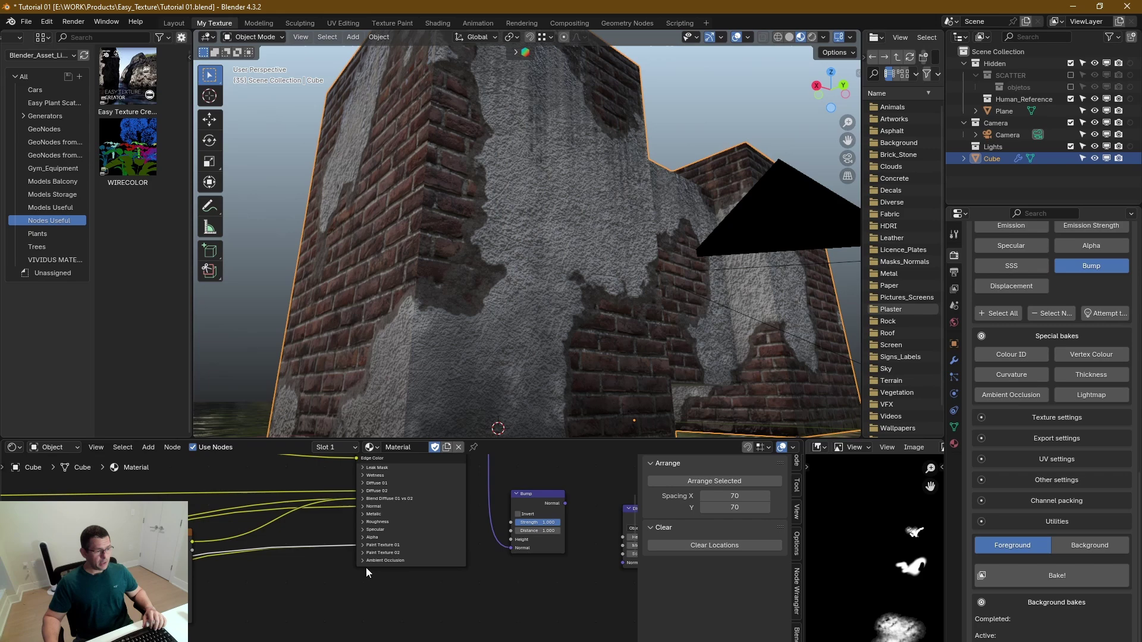
Examine the textured walls up close and return the 3D viewport to Solid shading.
scroll(366, 568, "up", 3, "shift")
middle_click_drag(503, 337, 531, 317)
scroll(400, 334, "up", 1)
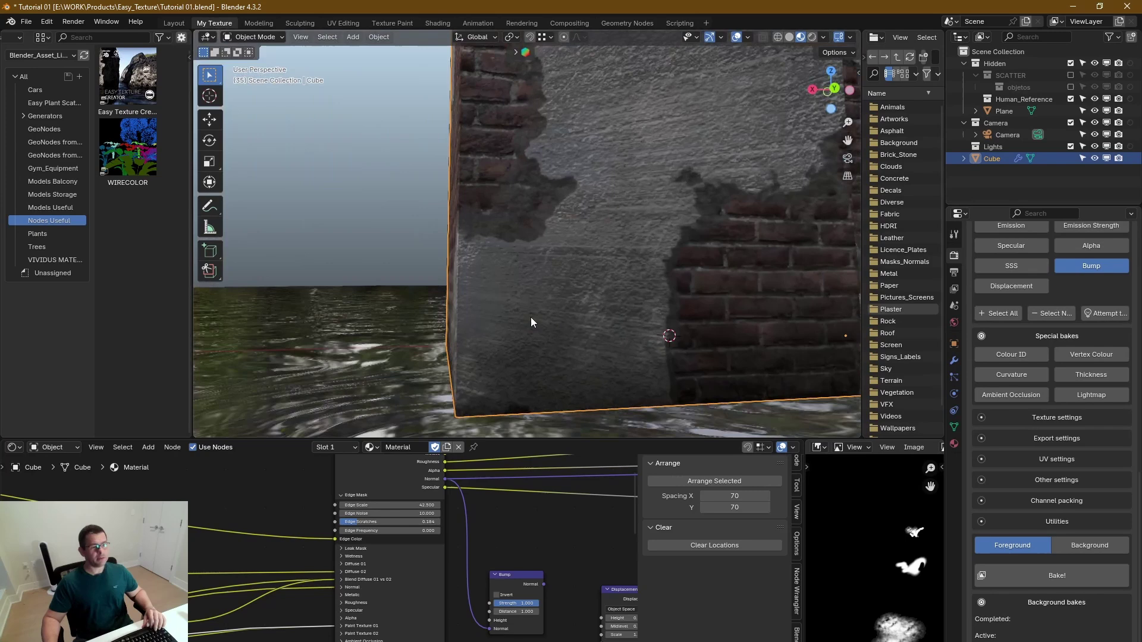
middle_click_drag(533, 265, 585, 267)
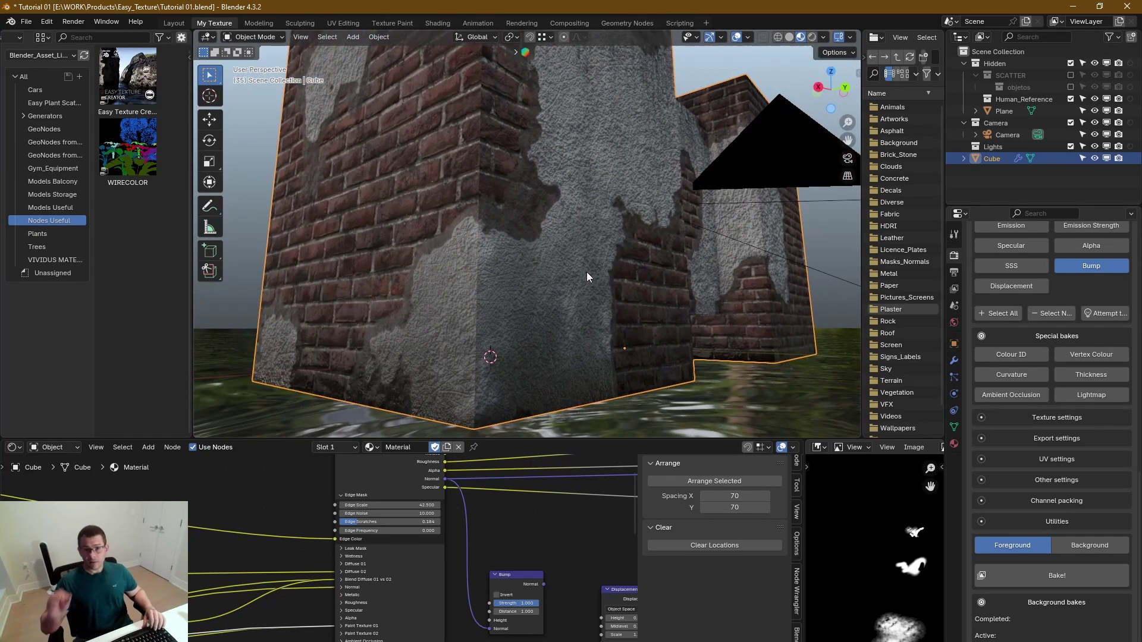
key("z")
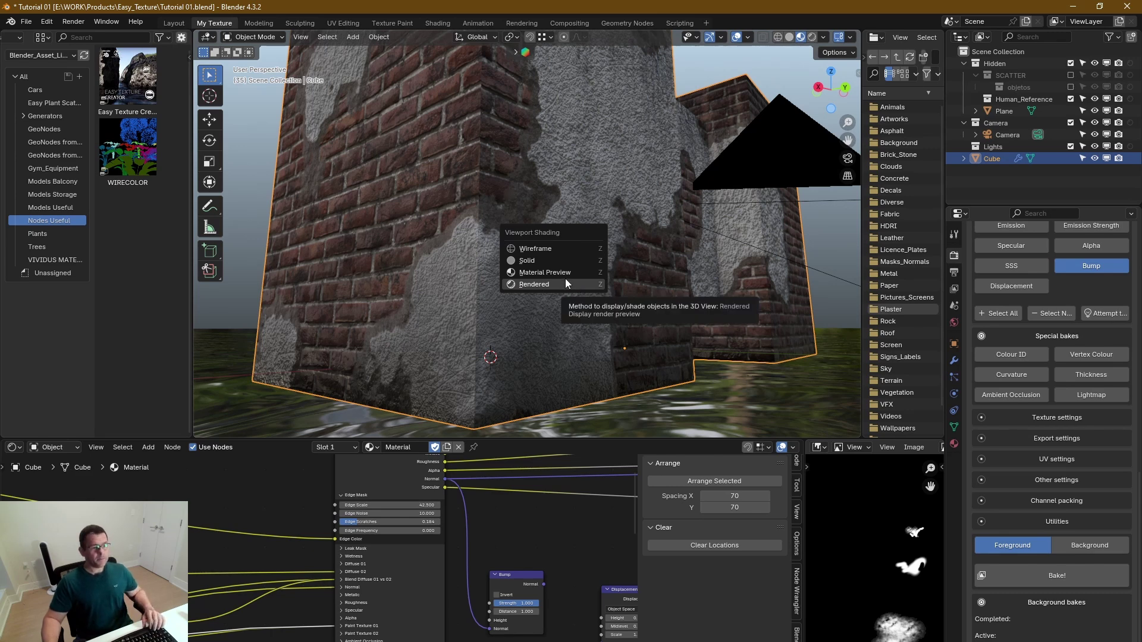
left_click(562, 260)
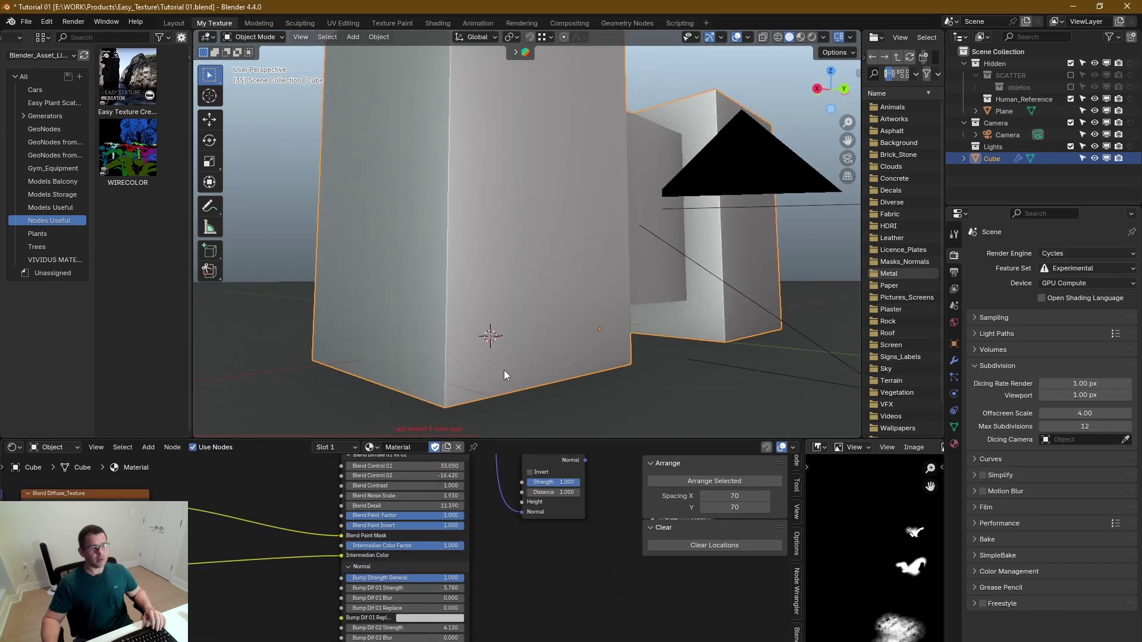
In the Blender 4.4.0 window, display the building in Material Preview shading and inspect its lower corner.
middle_click_drag(504, 375, 558, 385, "shift")
key("z")
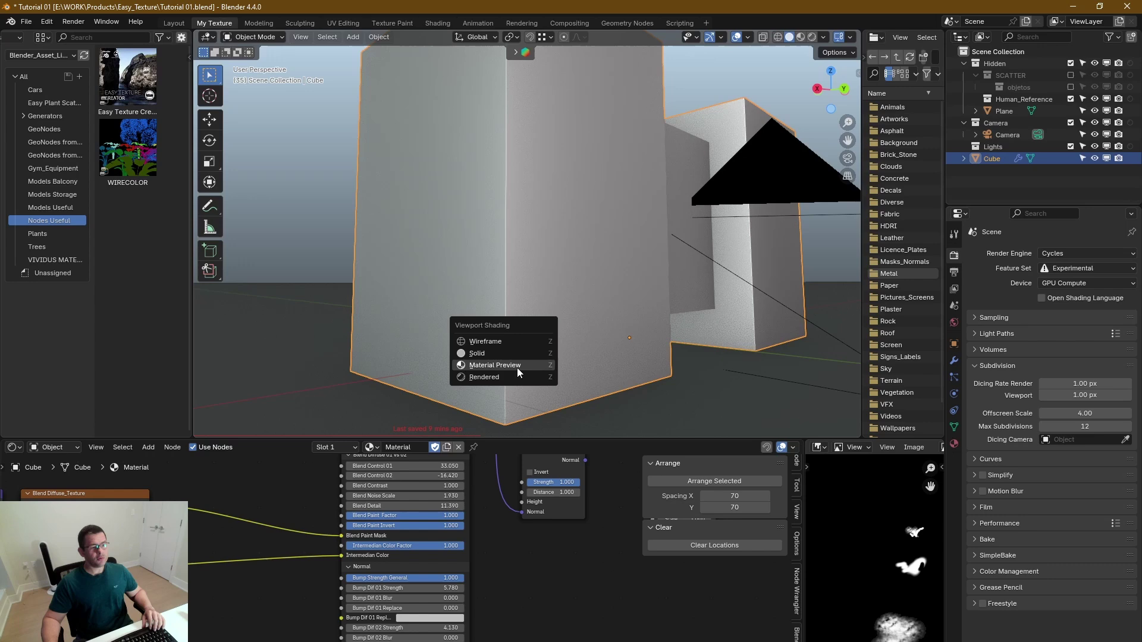
left_click(516, 368)
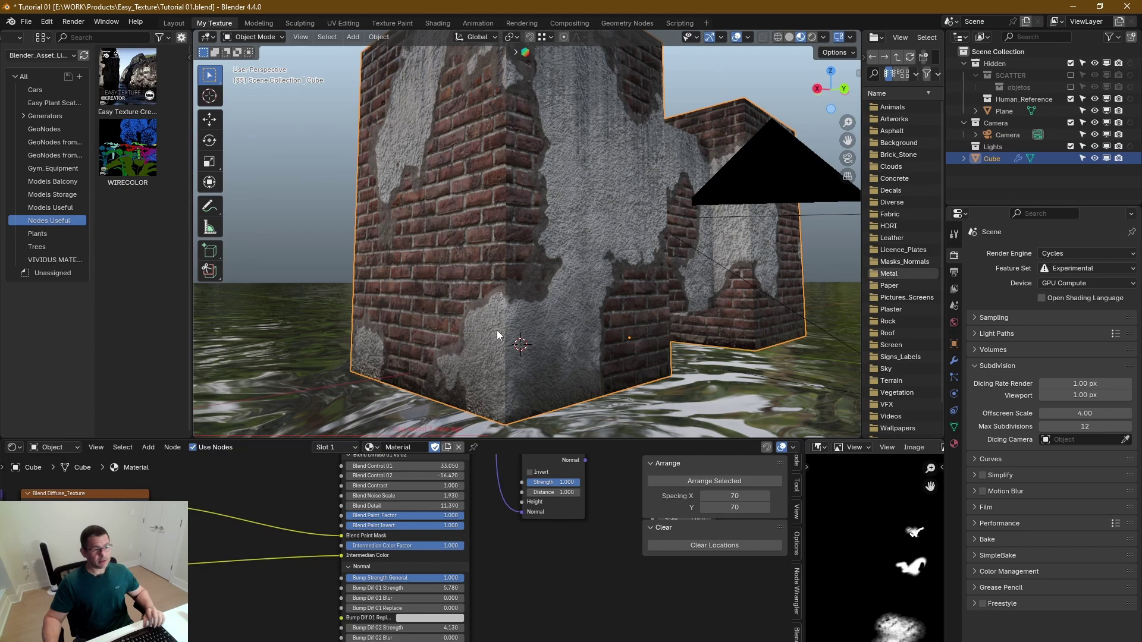
mouse_move(513, 347)
middle_mouse_down()
mouse_move(483, 330)
mouse_move(502, 329)
middle_mouse_up()
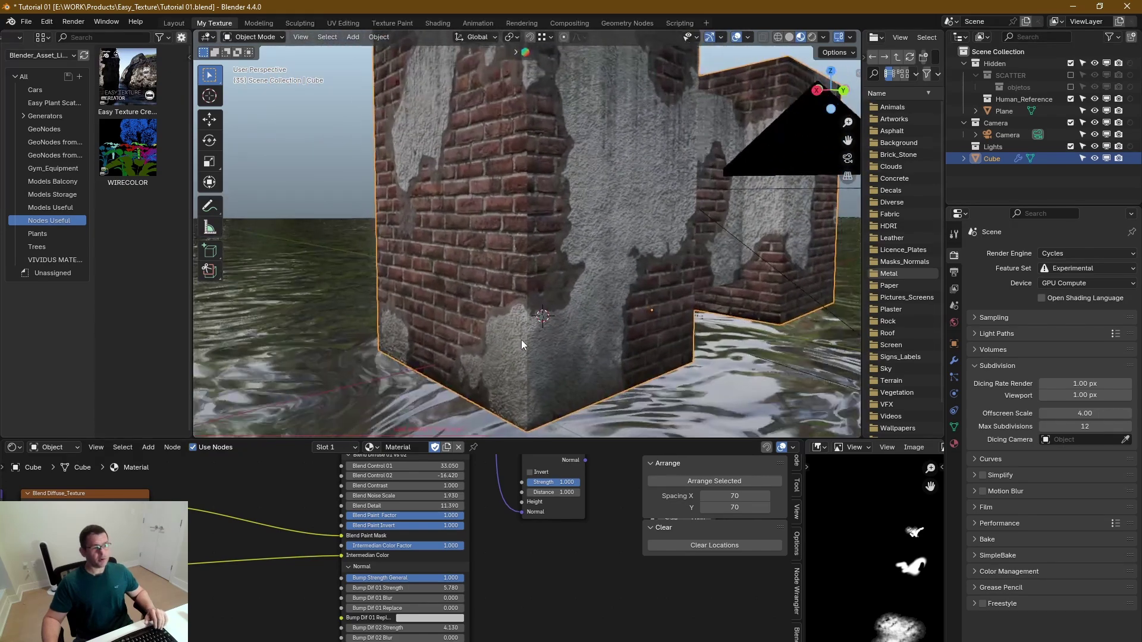
middle_click_drag(521, 340, 511, 266)
scroll(528, 321, "down", 3)
scroll(537, 315, "up", 4)
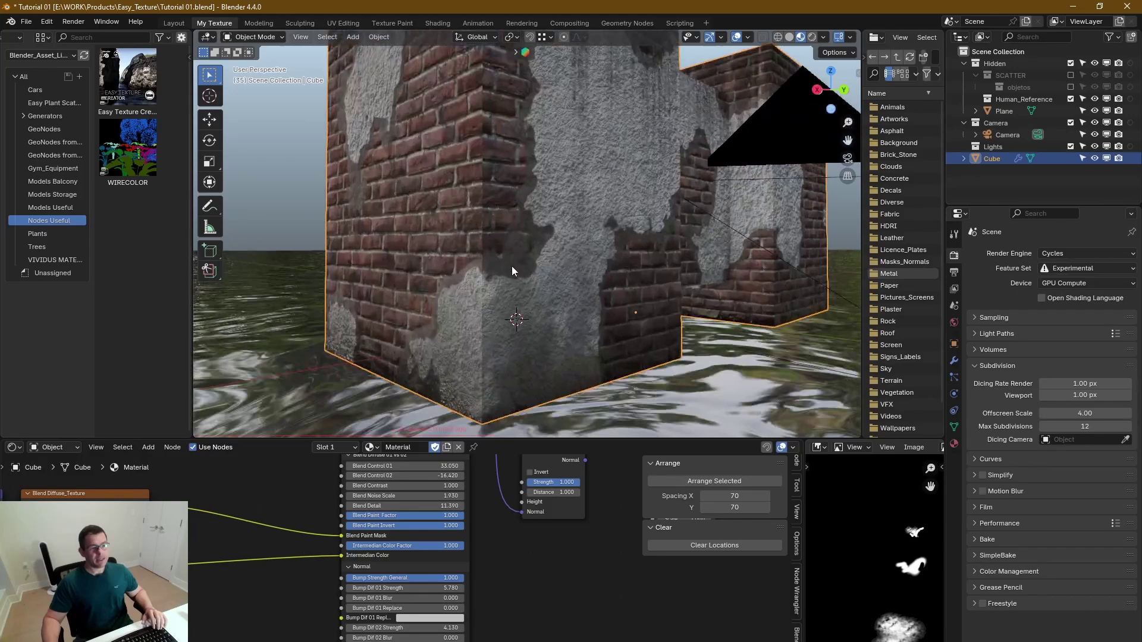
Look over the material's node setup and set the Blender 4.4.0 viewport back to Solid shading.
scroll(495, 556, "down", 6)
middle_click_drag(497, 557, 493, 521)
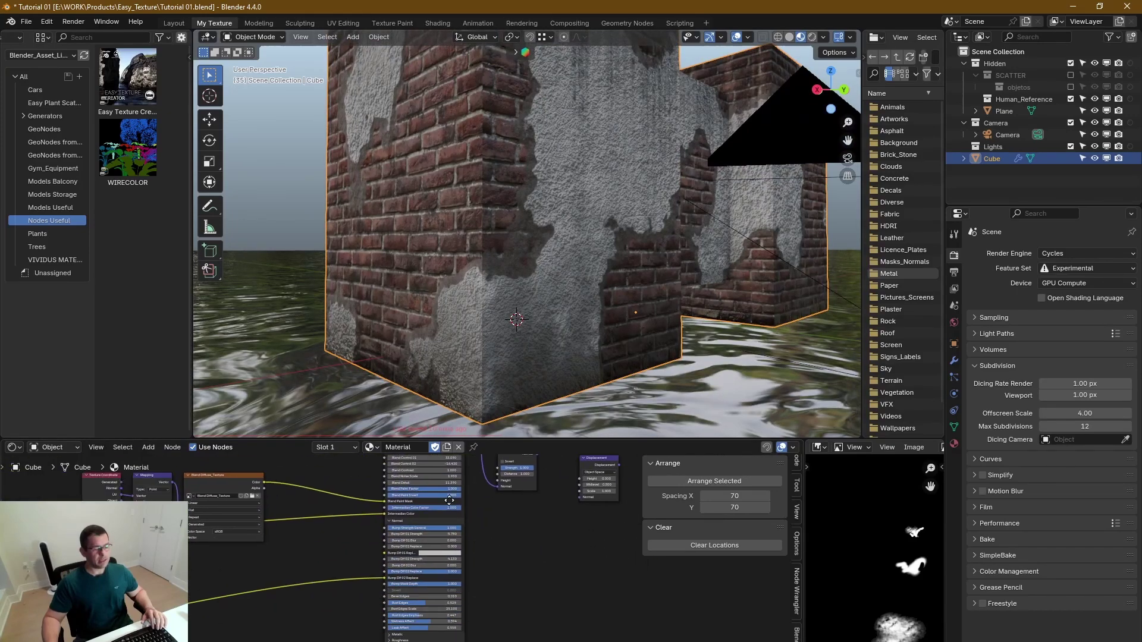
middle_click_drag(547, 496, 437, 584)
middle_click_drag(484, 299, 577, 305)
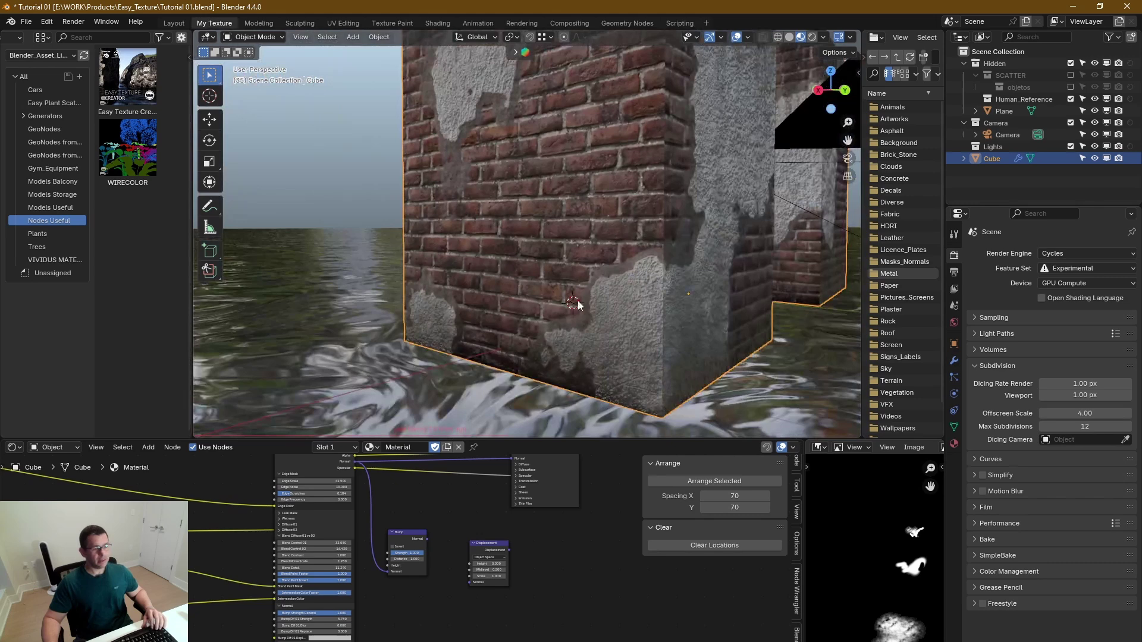
key("z")
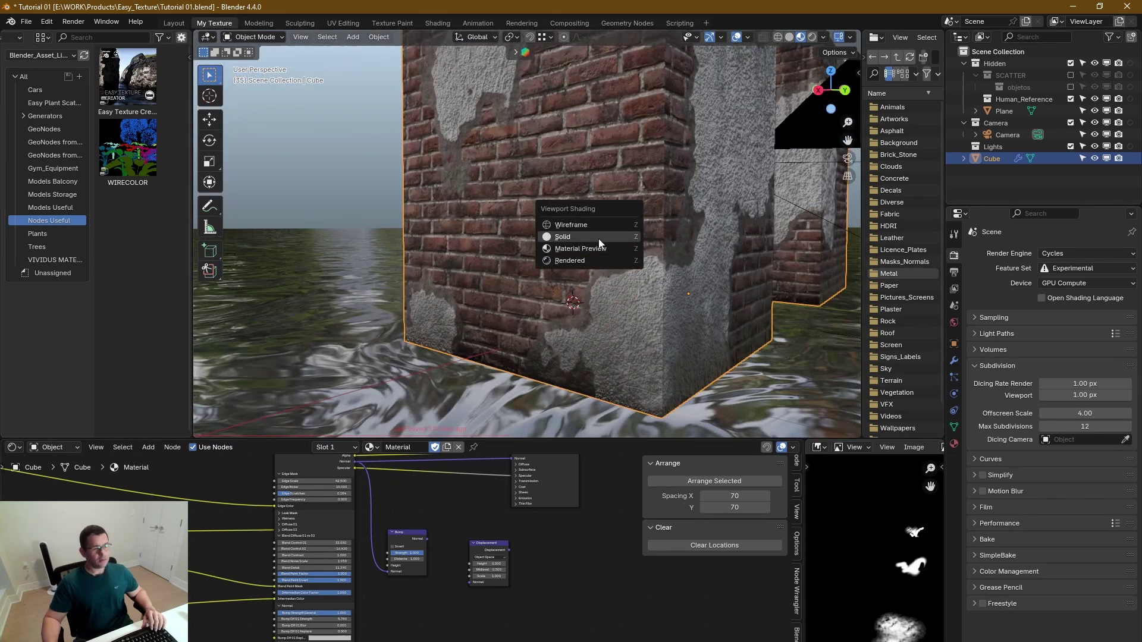
left_click(571, 236)
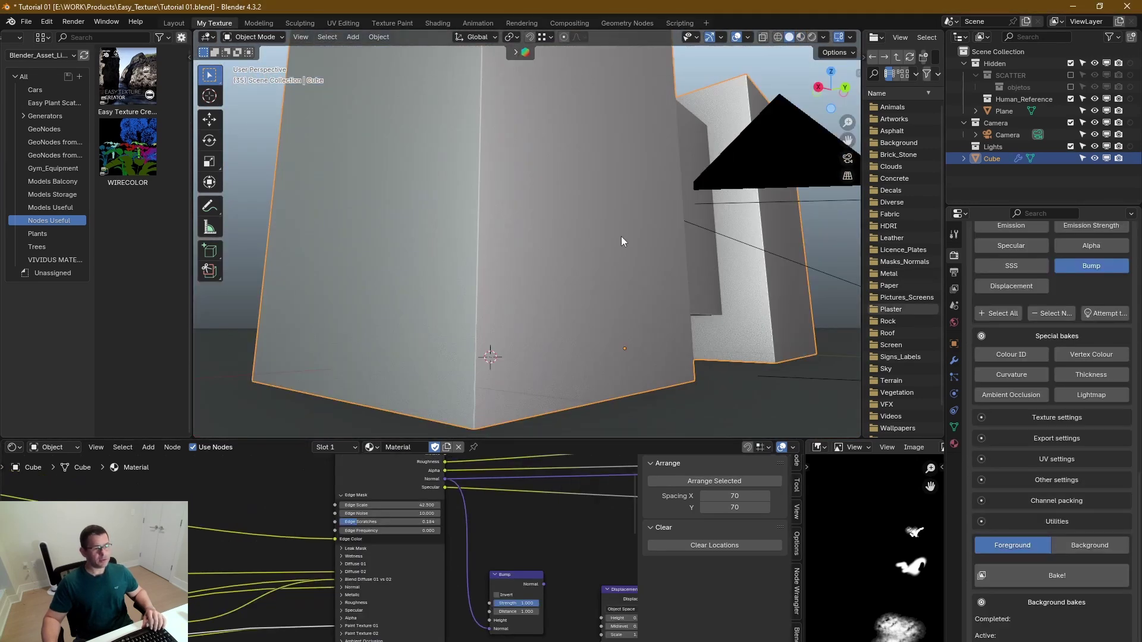
In the Blender 4.3.2 window, switch the building's viewport to Material Preview shading.
key("z")
left_click(605, 252)
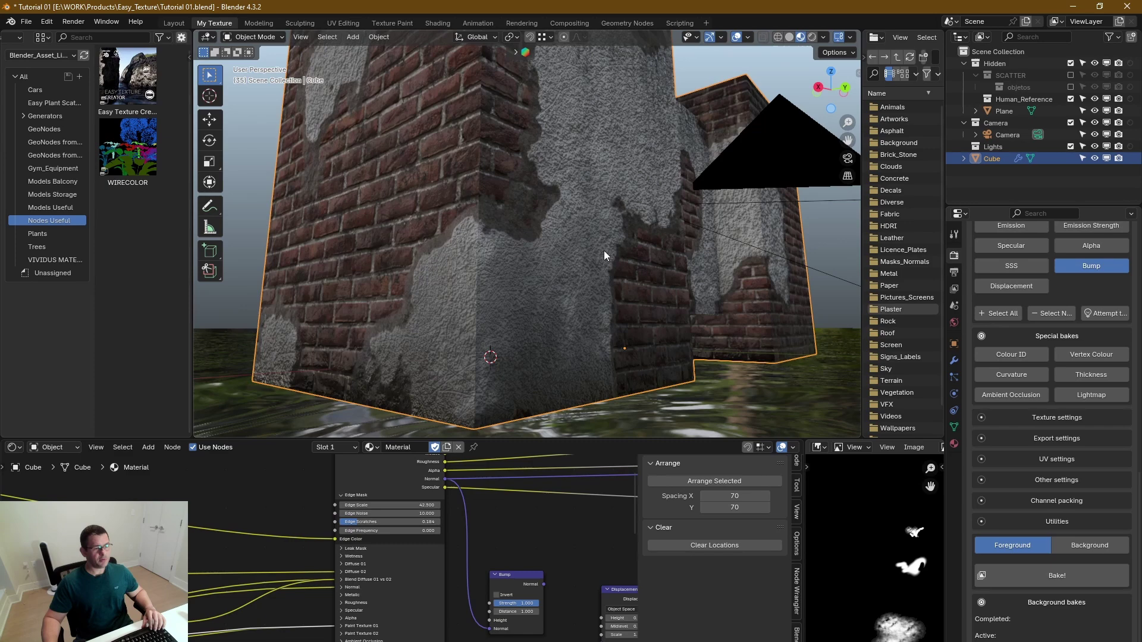
middle_click_drag(492, 320, 540, 255)
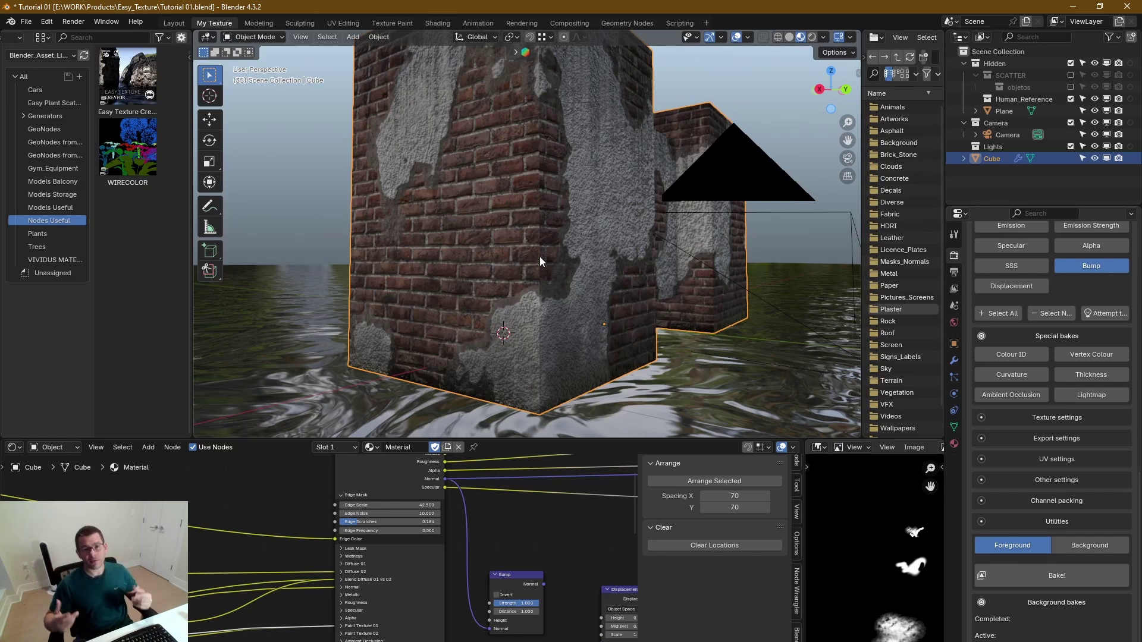
Expand the group node's Paint Texture 01 section and disconnect the texture link from its Paint 01 Color input.
middle_click_drag(403, 612, 439, 539)
left_click(397, 538)
scroll(420, 595, "up", 3)
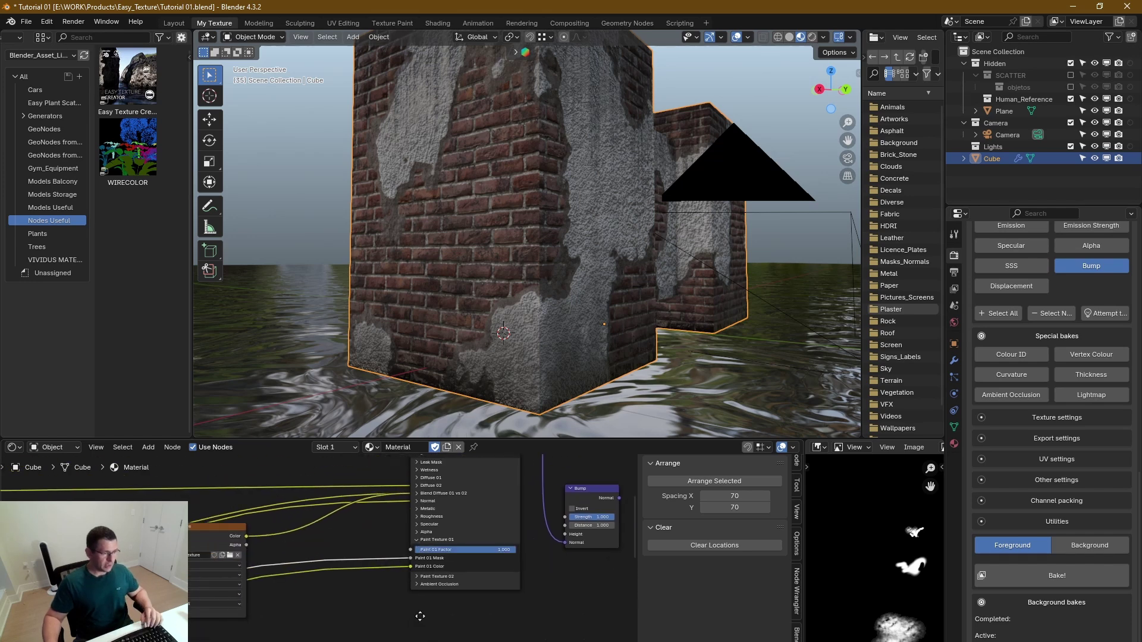
left_click_drag(218, 493, 149, 462)
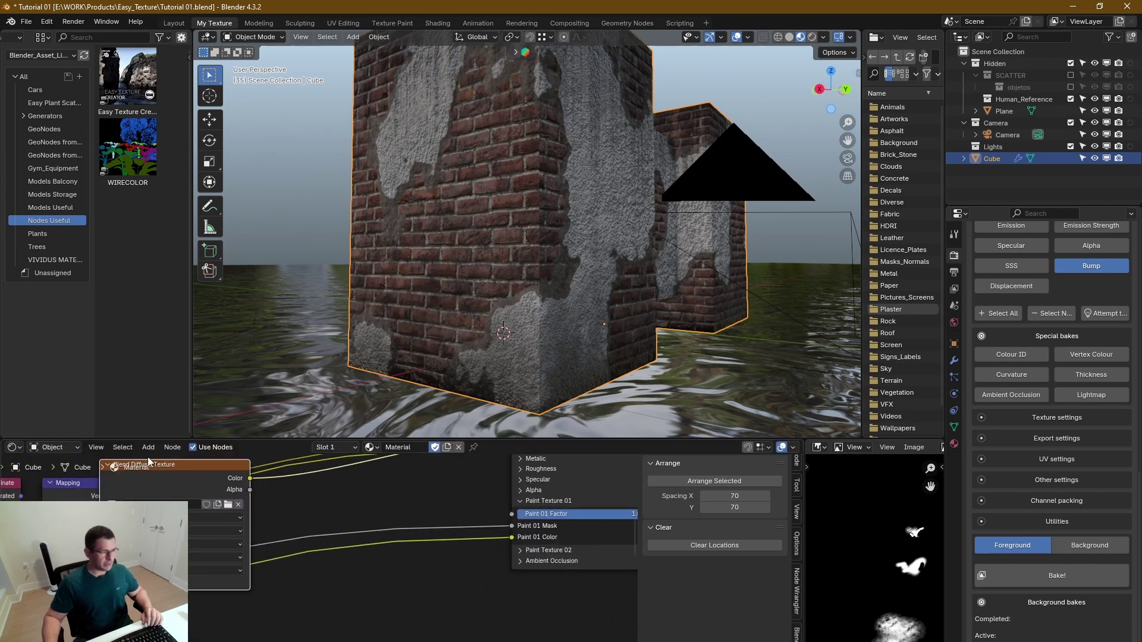
right_click_drag(468, 533, 491, 572, "ctrl")
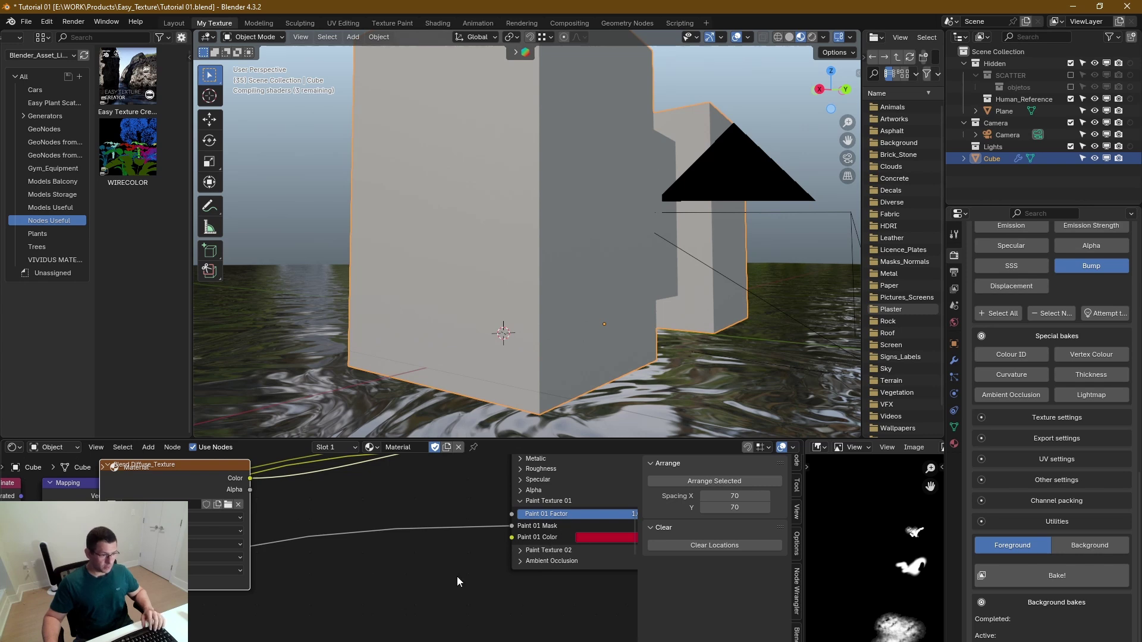
Examine the material's image texture nodes and how the building's material redraws in the viewport after the link removal.
scroll(457, 582, "down", 2)
mouse_move(410, 621)
middle_mouse_down()
mouse_move(451, 487)
mouse_move(255, 476)
middle_mouse_up()
scroll(197, 494, "down", 1)
middle_click_drag(131, 523, 238, 576)
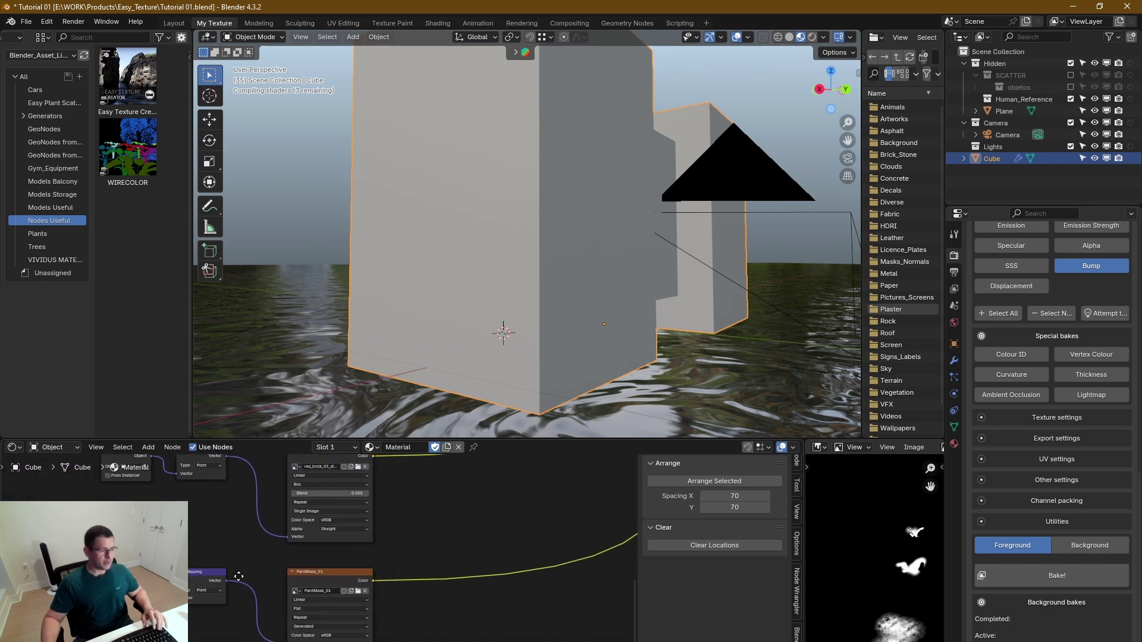
middle_click_drag(311, 573, 241, 641)
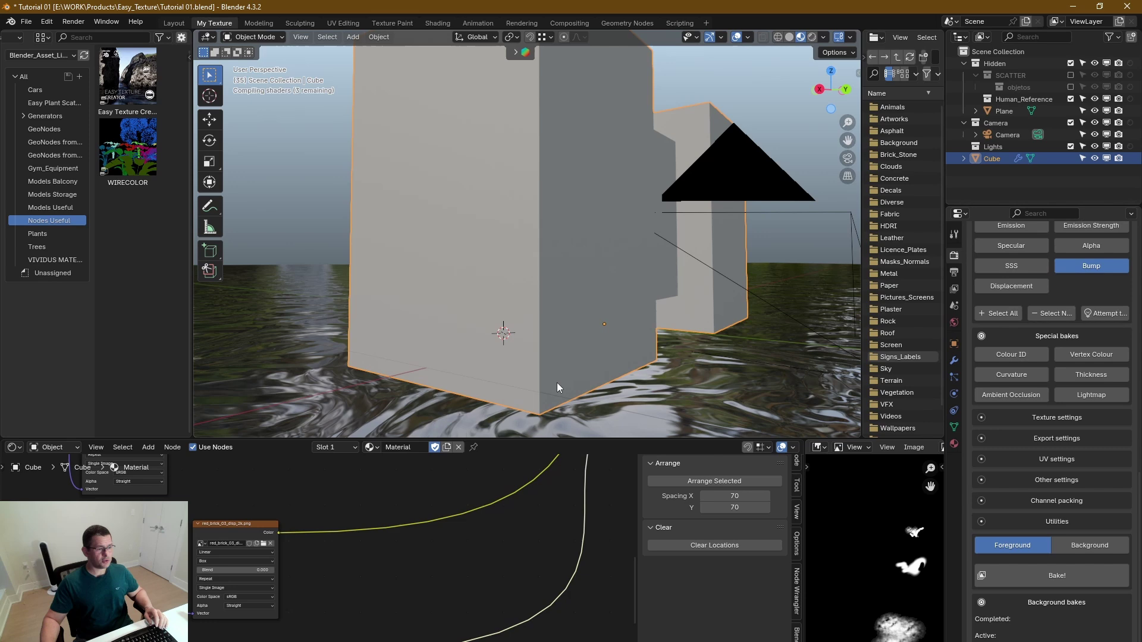
scroll(557, 383, "up", 5)
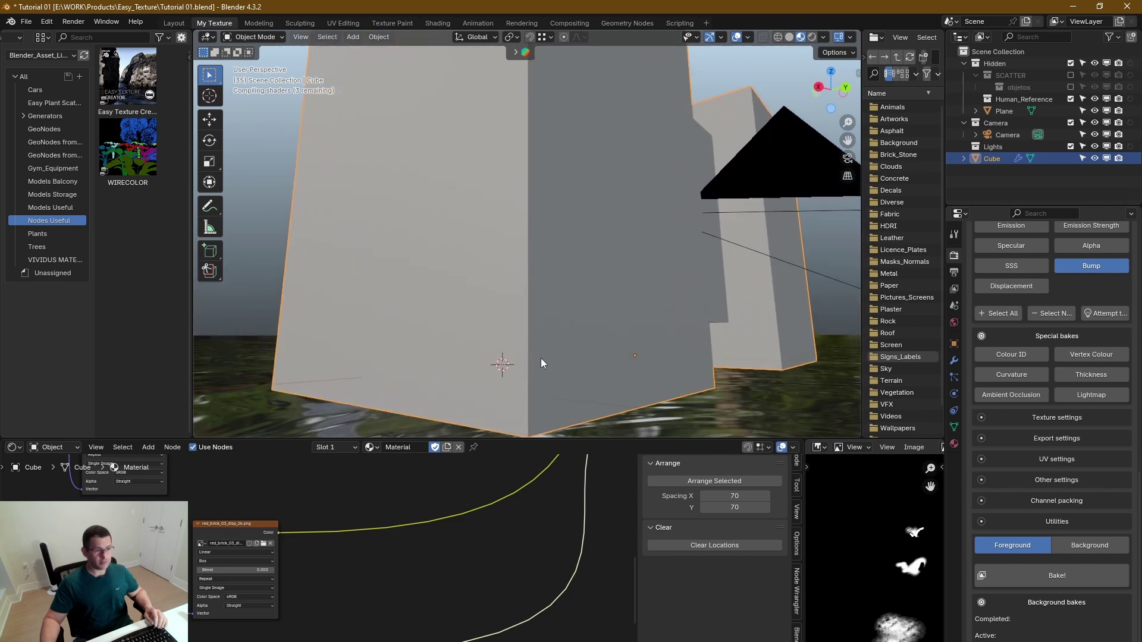
middle_click_drag(541, 358, 484, 341)
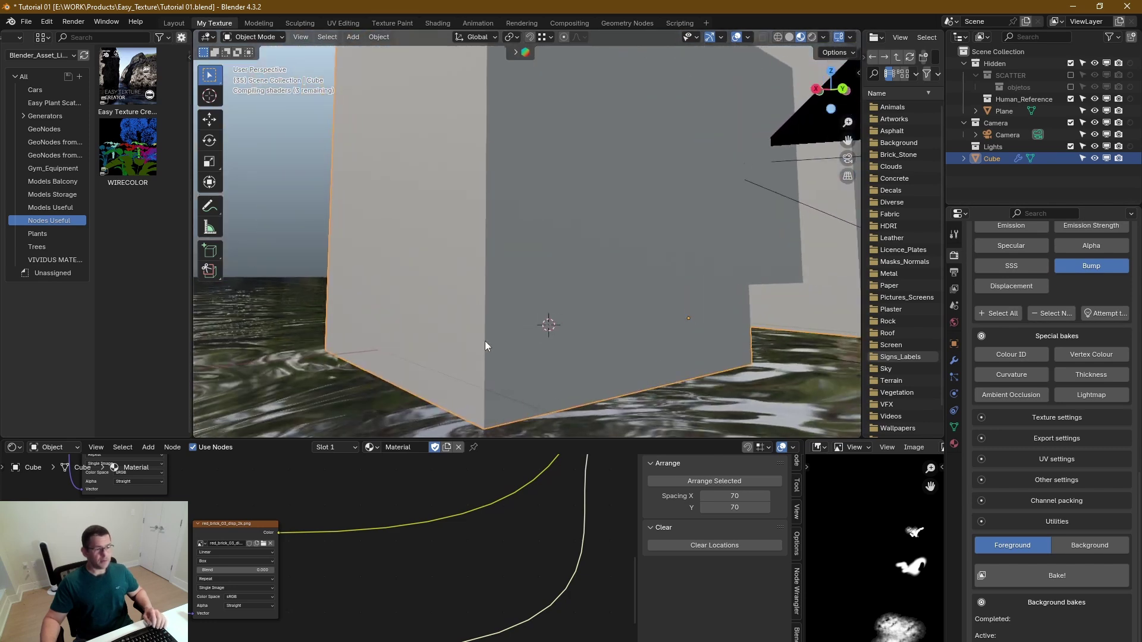
scroll(490, 338, "down", 5)
scroll(502, 331, "up", 3)
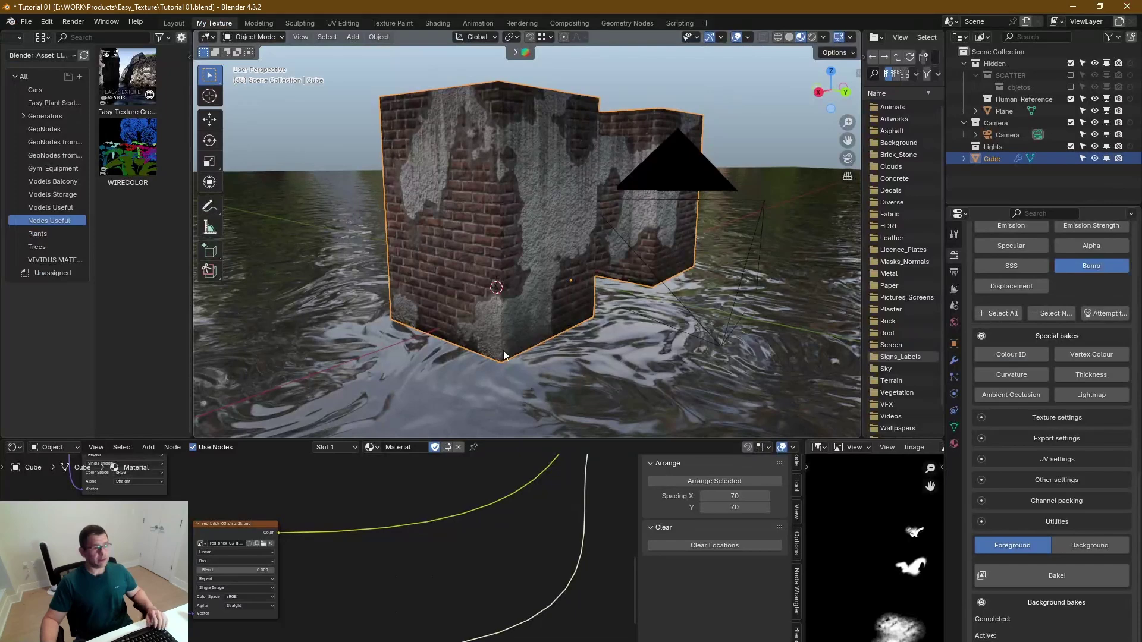
scroll(503, 355, "up", 5)
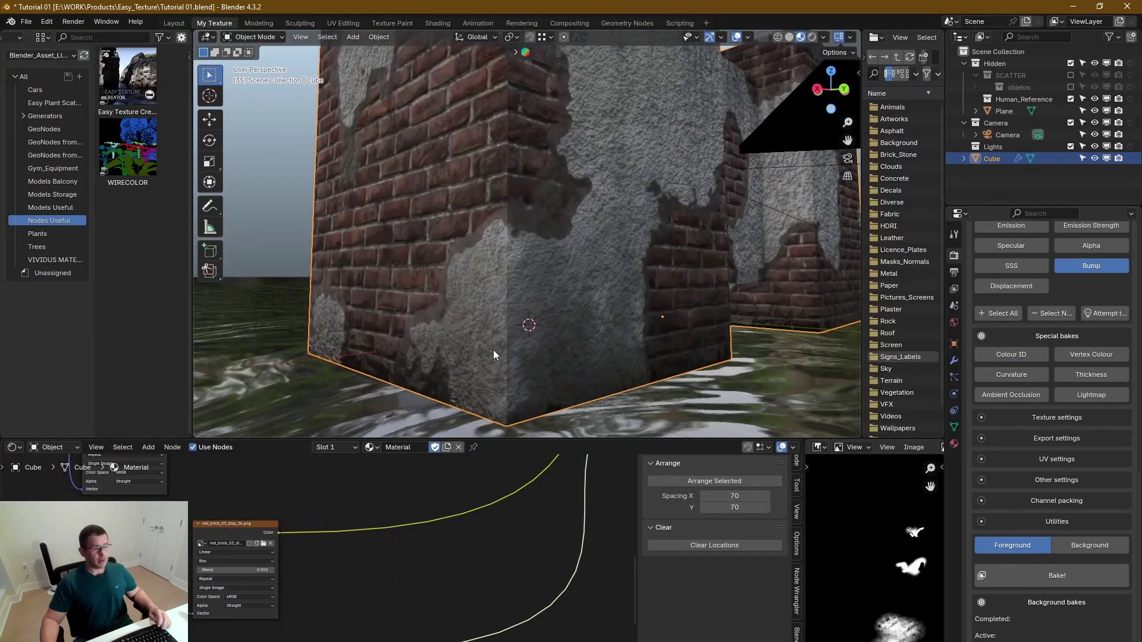
Enter Texture Paint mode on the building with the PaintMask_01 image and set the brush colours to white primary and black secondary.
middle_click_drag(293, 573, 277, 535)
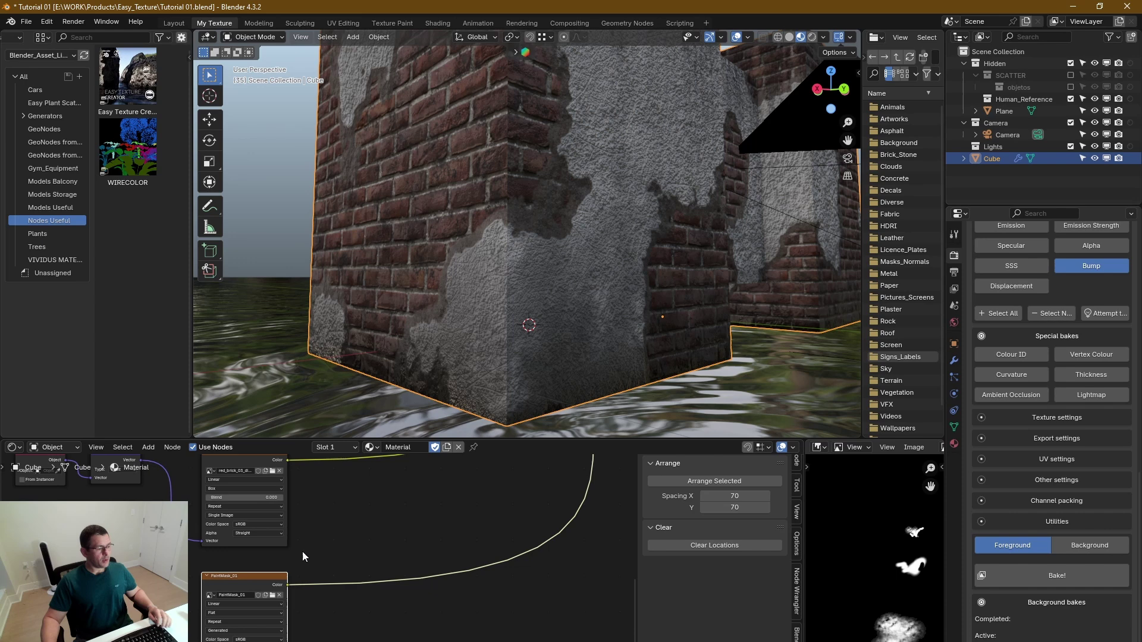
key("ctrl+Tab")
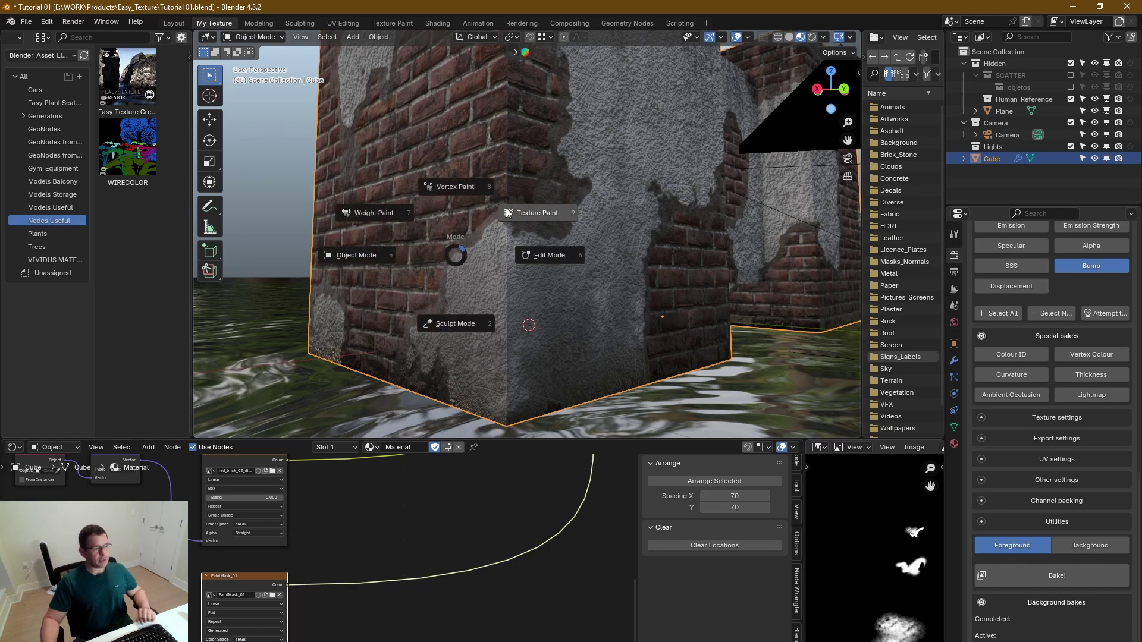
left_click(506, 205)
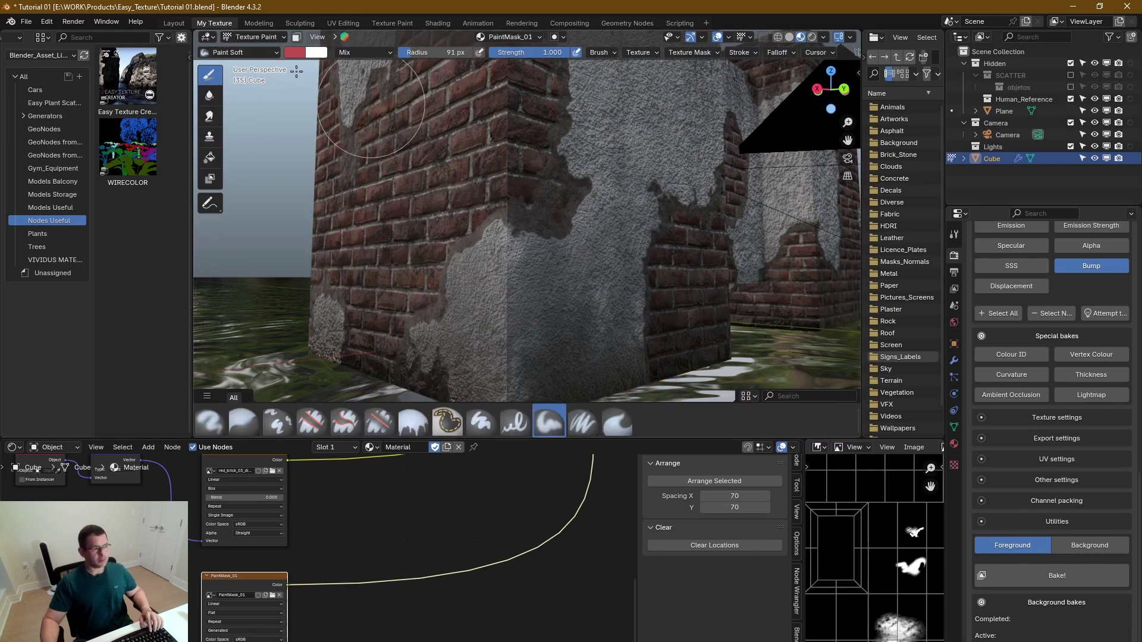
left_click(296, 52)
left_click_drag(392, 124, 393, 157)
key("x")
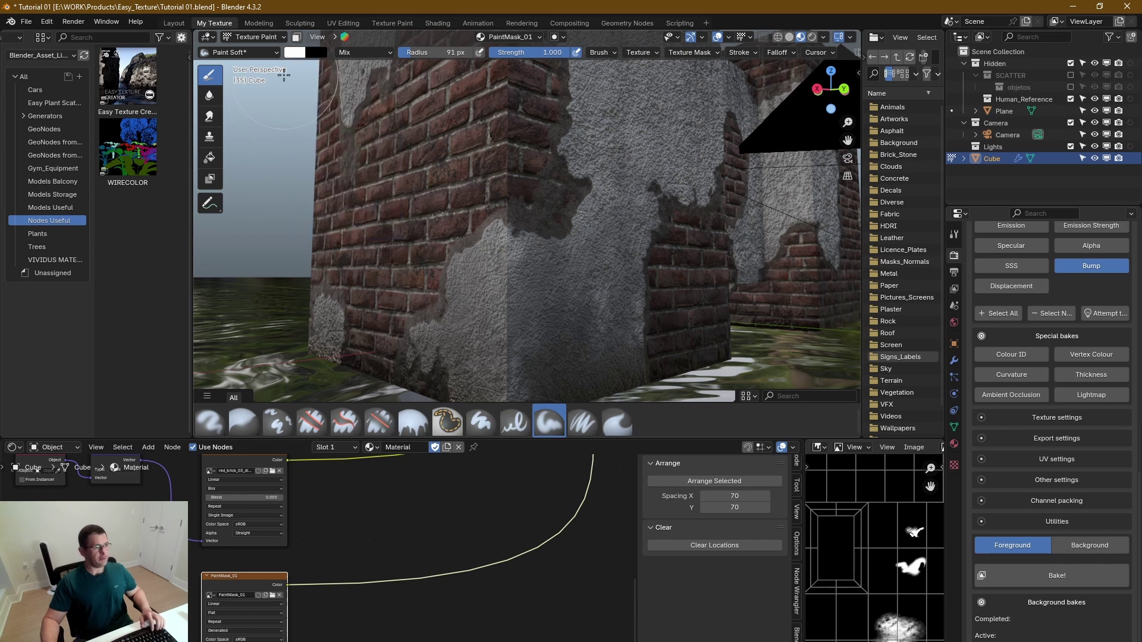
Paint broad soft white strokes on PaintMask_01 over the building's lower front corner, adjacent plaster wall and rear tower.
left_click_drag(511, 194, 522, 197)
mouse_move(703, 291)
left_mouse_down()
mouse_move(696, 257)
mouse_move(597, 229)
mouse_move(548, 149)
mouse_move(500, 333)
mouse_move(452, 333)
mouse_move(411, 178)
mouse_move(372, 140)
mouse_move(387, 184)
mouse_move(482, 261)
mouse_move(497, 254)
left_mouse_up()
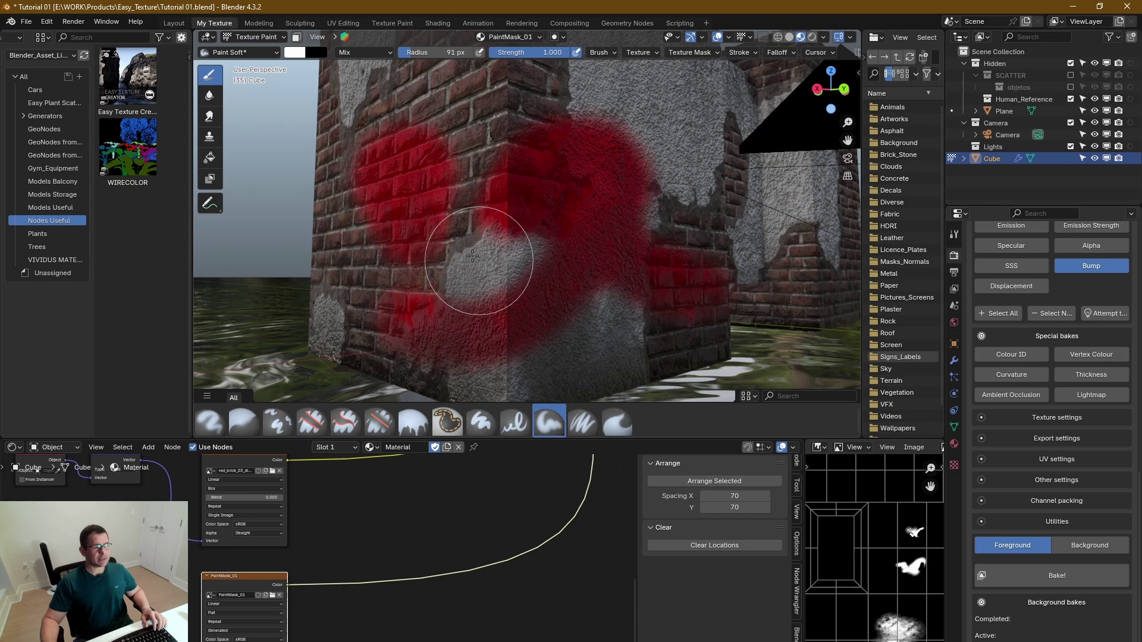
scroll(497, 255, "down", 5)
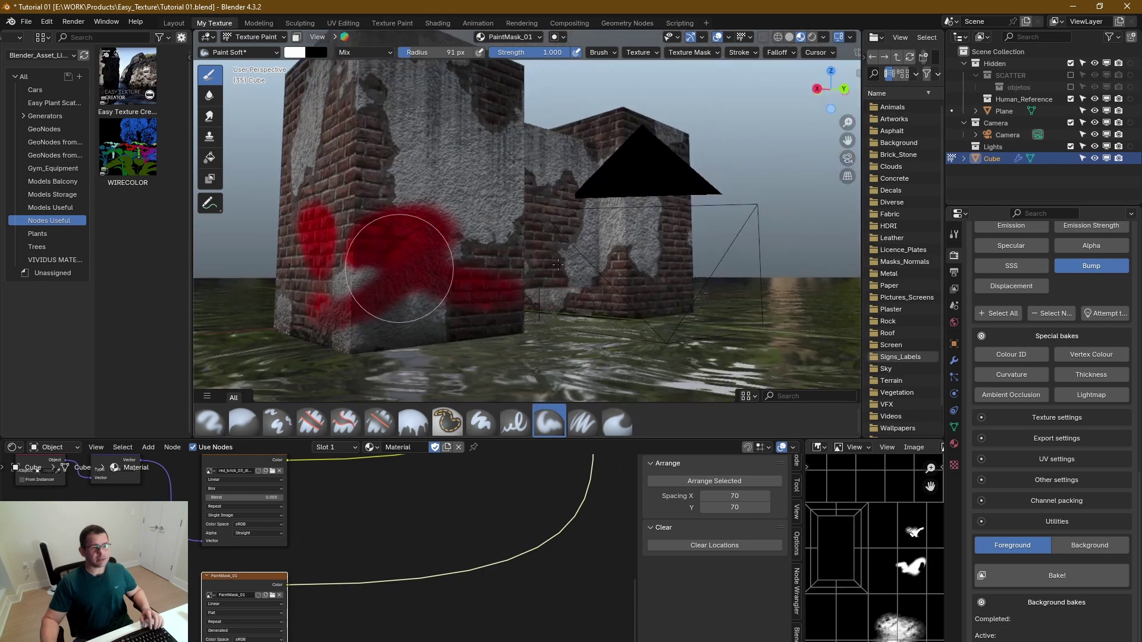
scroll(583, 268, "up", 6)
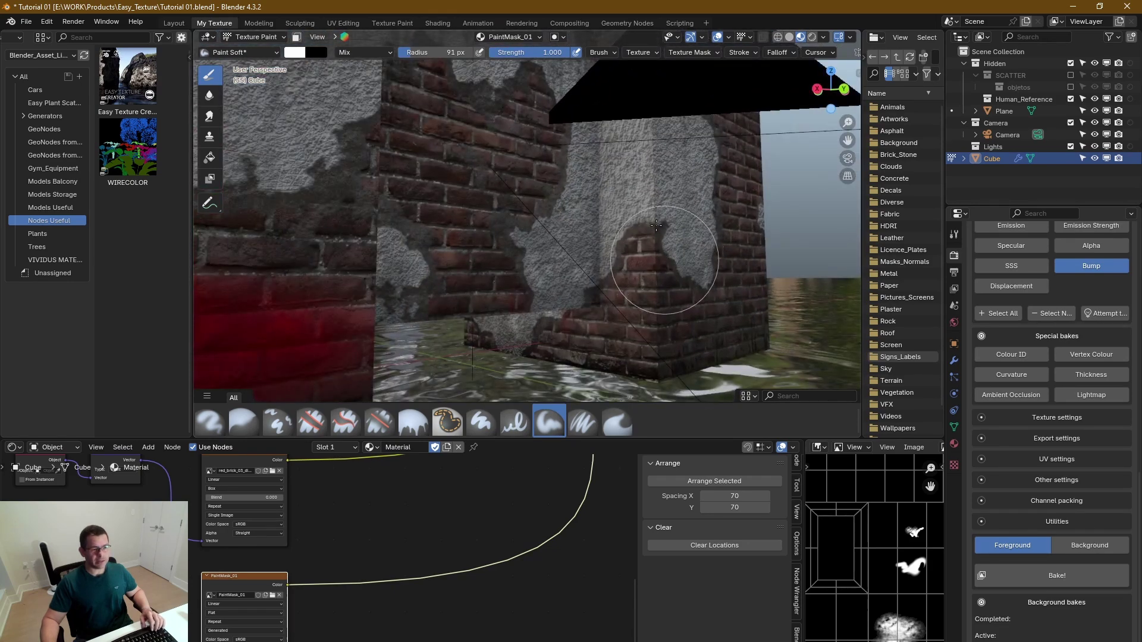
left_click_drag(661, 257, 637, 212)
middle_click_drag(637, 212, 535, 220)
scroll(535, 221, "up", 4)
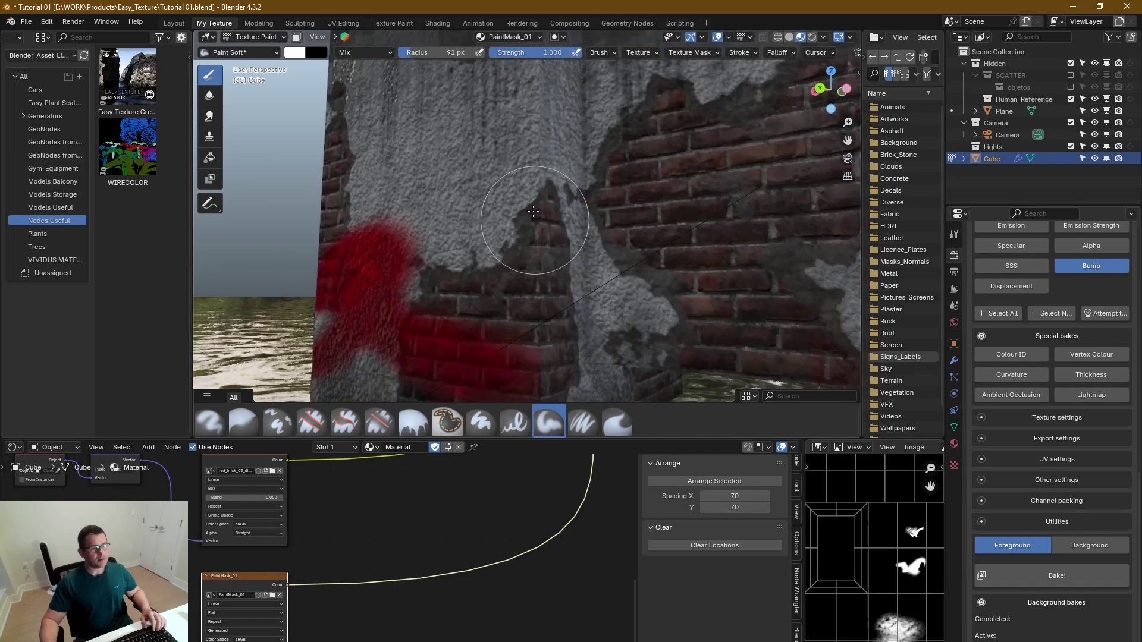
mouse_move(535, 220)
left_mouse_down()
mouse_move(538, 156)
mouse_move(519, 279)
mouse_move(526, 134)
mouse_move(510, 306)
left_mouse_up()
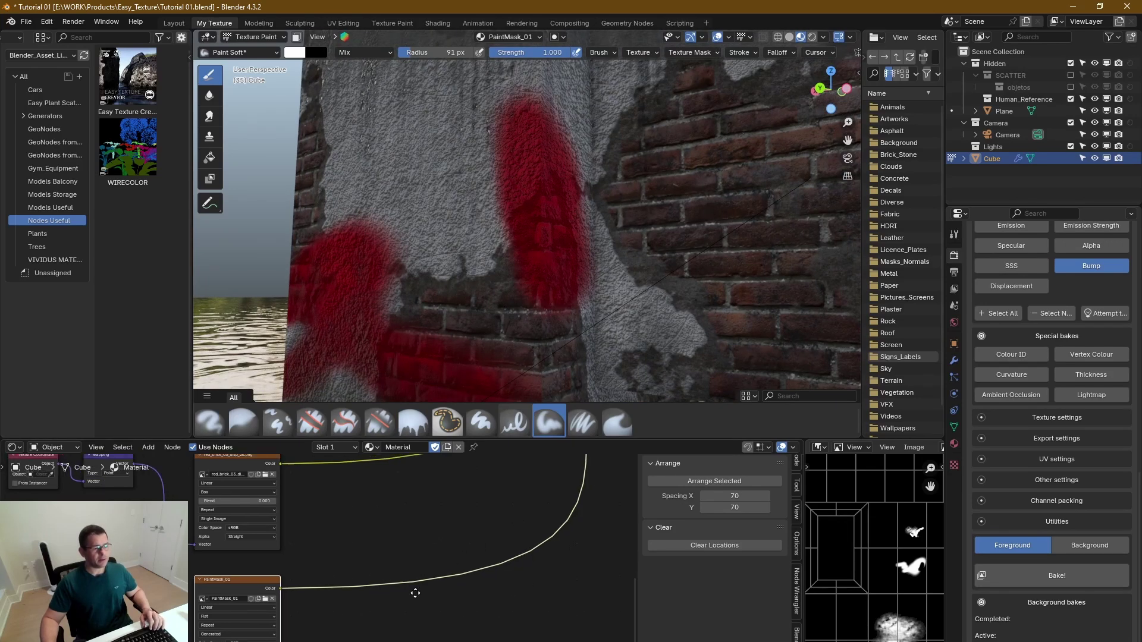
Examine the links running from the material's group node to the Principled BSDF inputs, including Normal, and the painted walls.
scroll(416, 583, "down", 4)
middle_click_drag(416, 577, 325, 637)
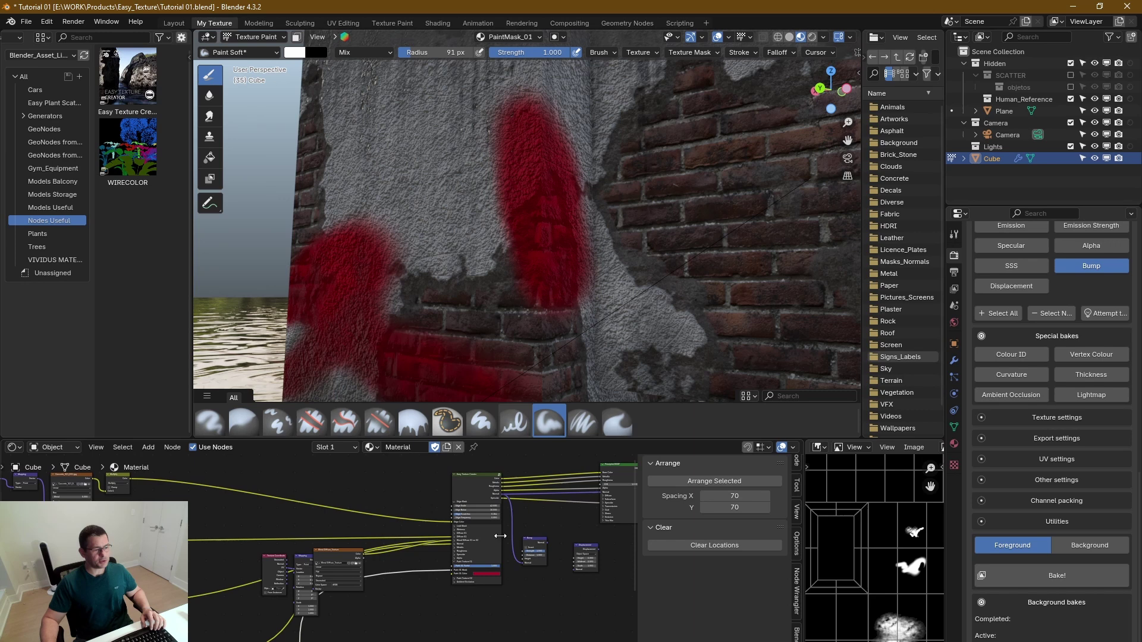
middle_click_drag(501, 535, 351, 563)
scroll(386, 528, "up", 10)
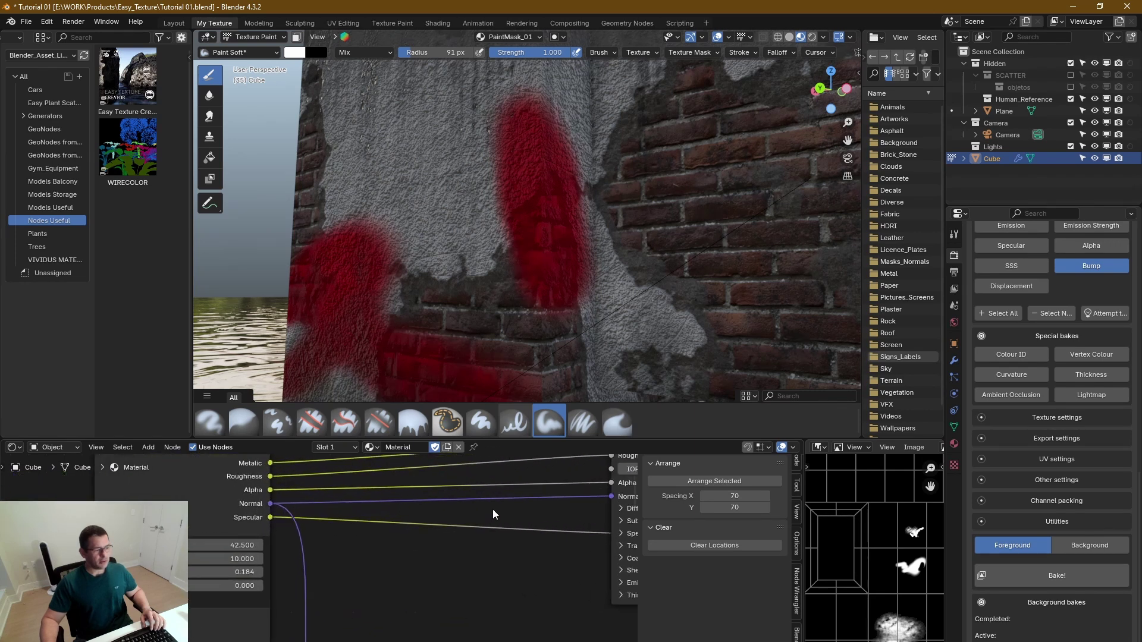
middle_click_drag(493, 518, 299, 584)
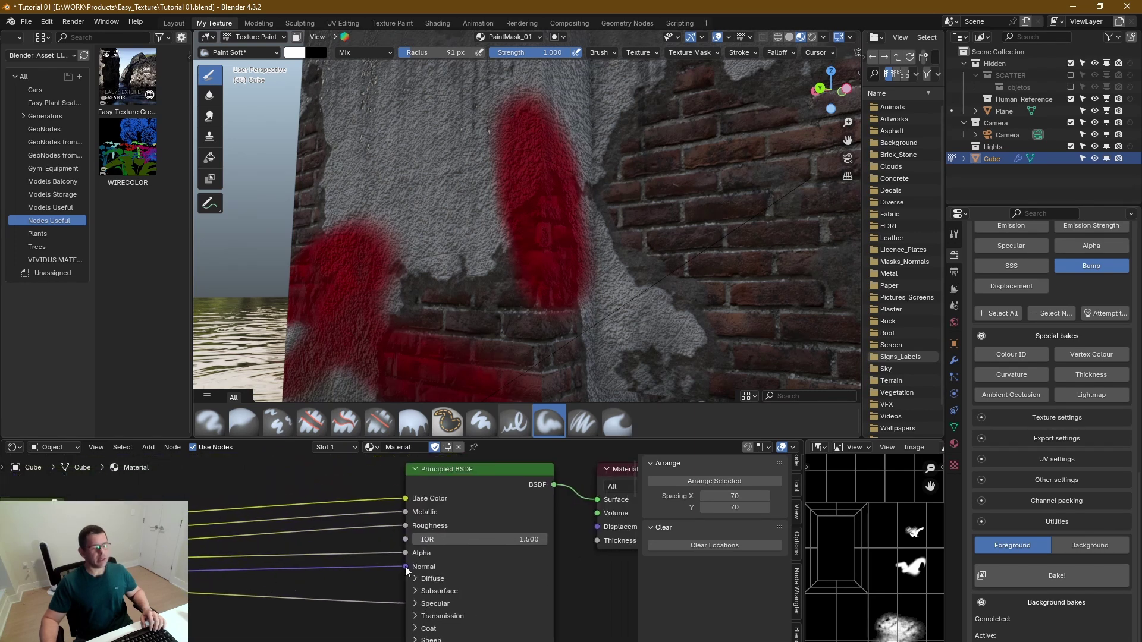
mouse_move(516, 343)
middle_mouse_down()
mouse_move(556, 195)
mouse_move(601, 153)
mouse_move(659, 214)
mouse_move(604, 260)
middle_mouse_up()
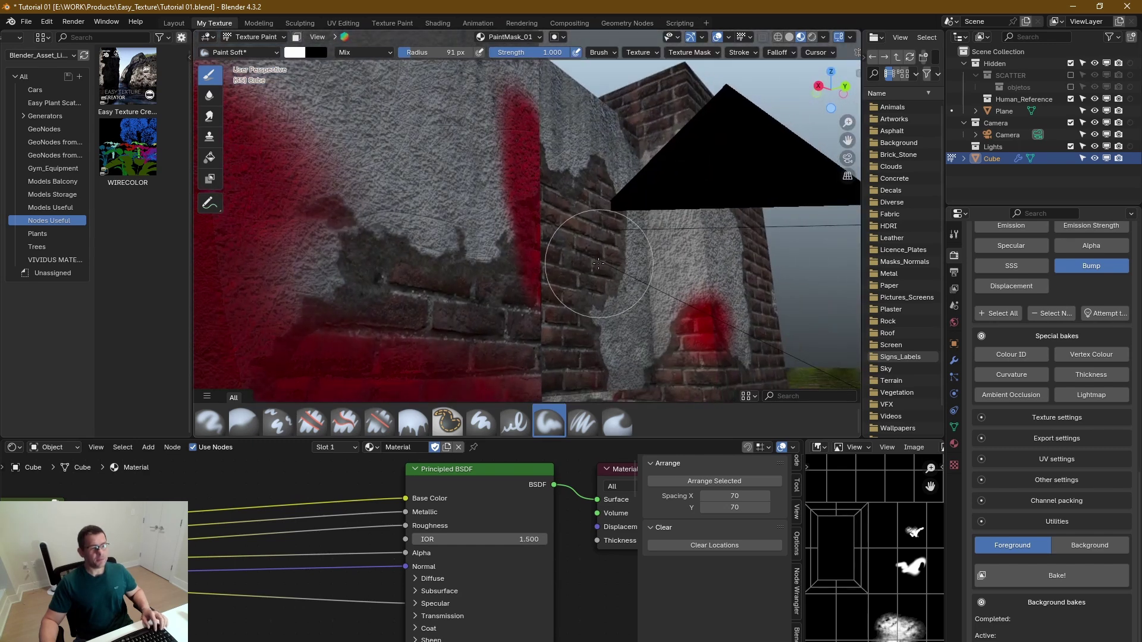
Set the viewport to Solid shading and return the building to Object Mode.
key("z")
left_click(533, 250)
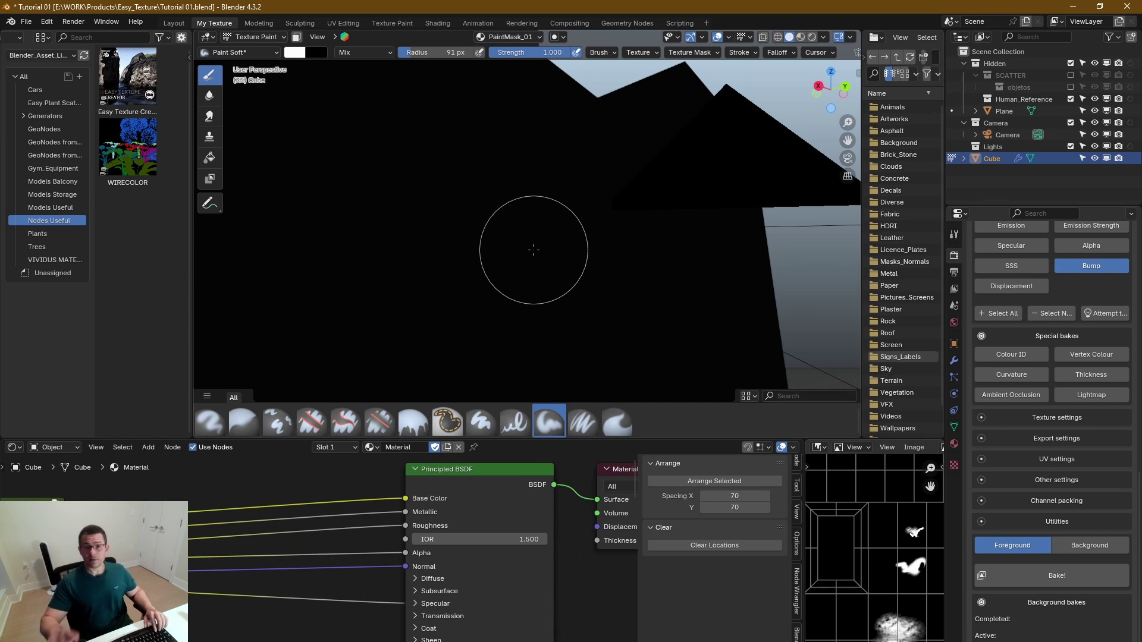
key("ctrl+Tab")
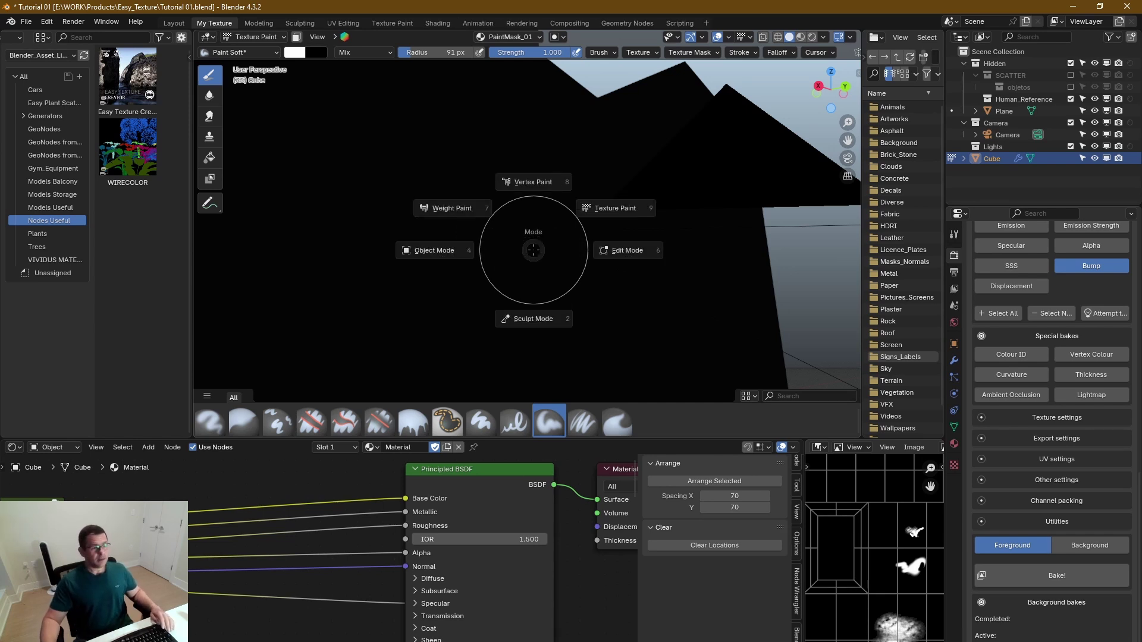
left_click(458, 254)
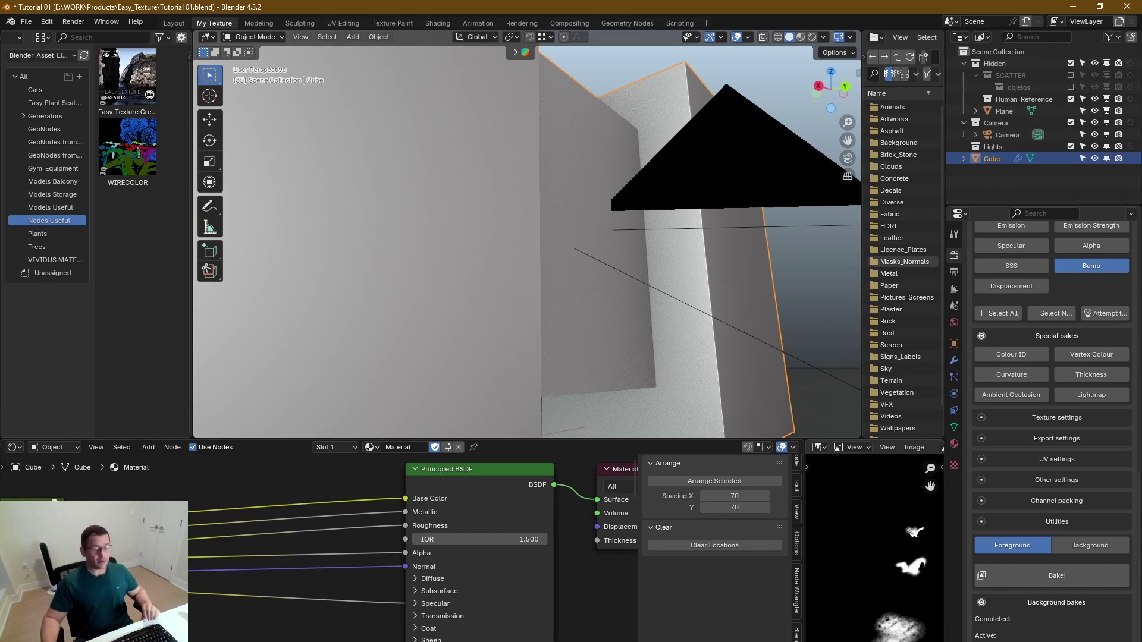
Switch to the Blender 4.4.0 window and set its viewport to Material Preview shading with the building's corner in view.
mouse_move(561, 641)
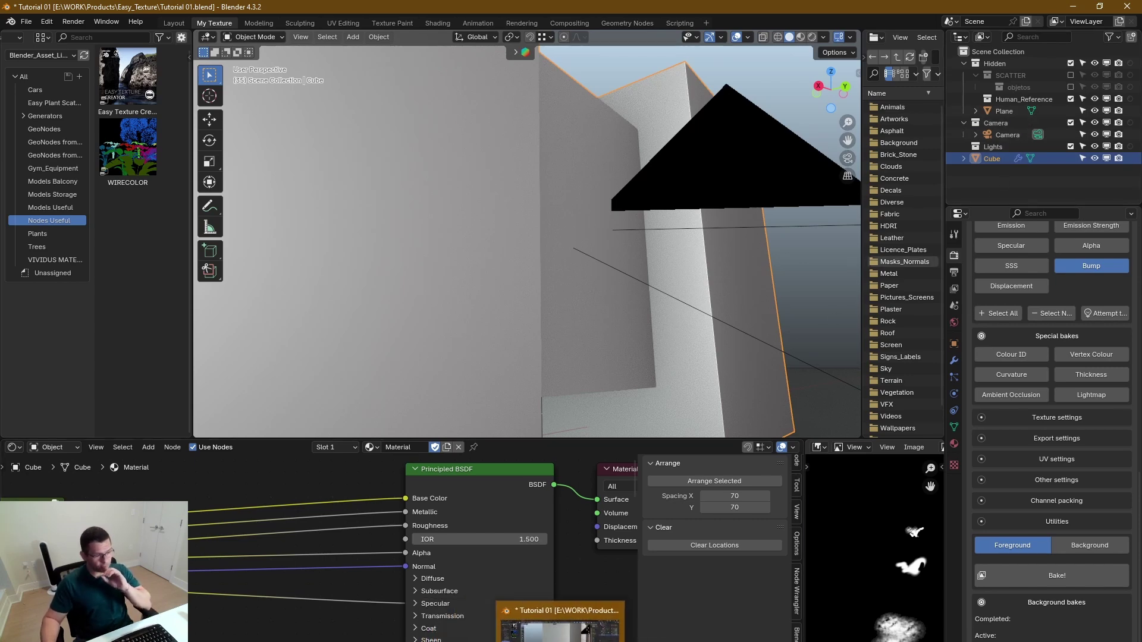
left_click(561, 622)
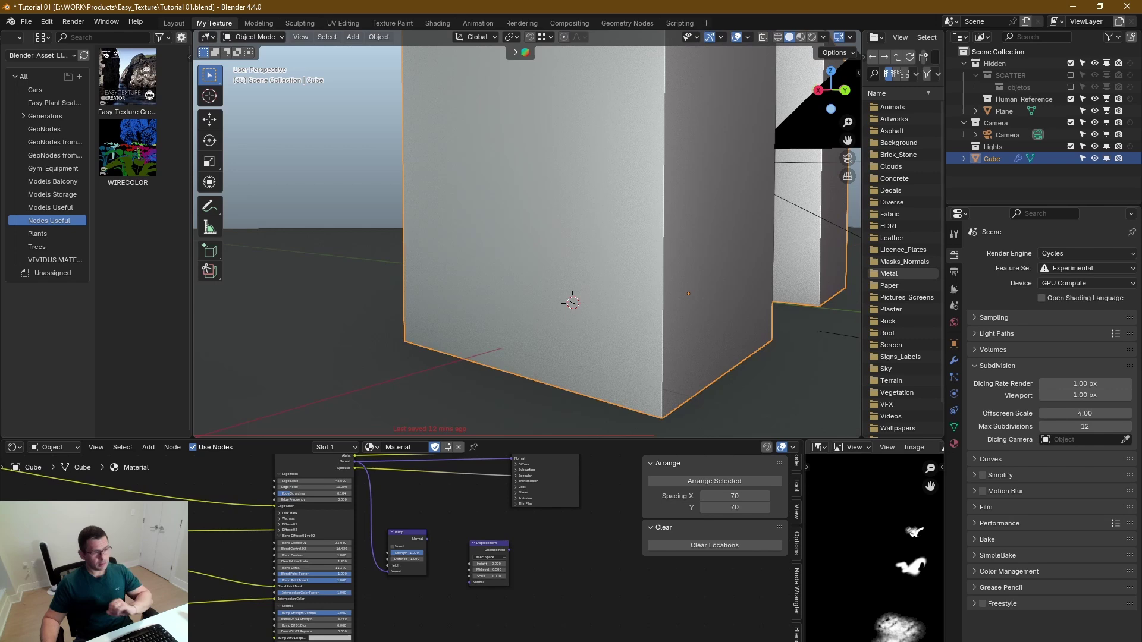
middle_click_drag(667, 299, 661, 272)
middle_click_drag(656, 319, 555, 326, "shift")
key("ctrl+Tab")
key("Escape")
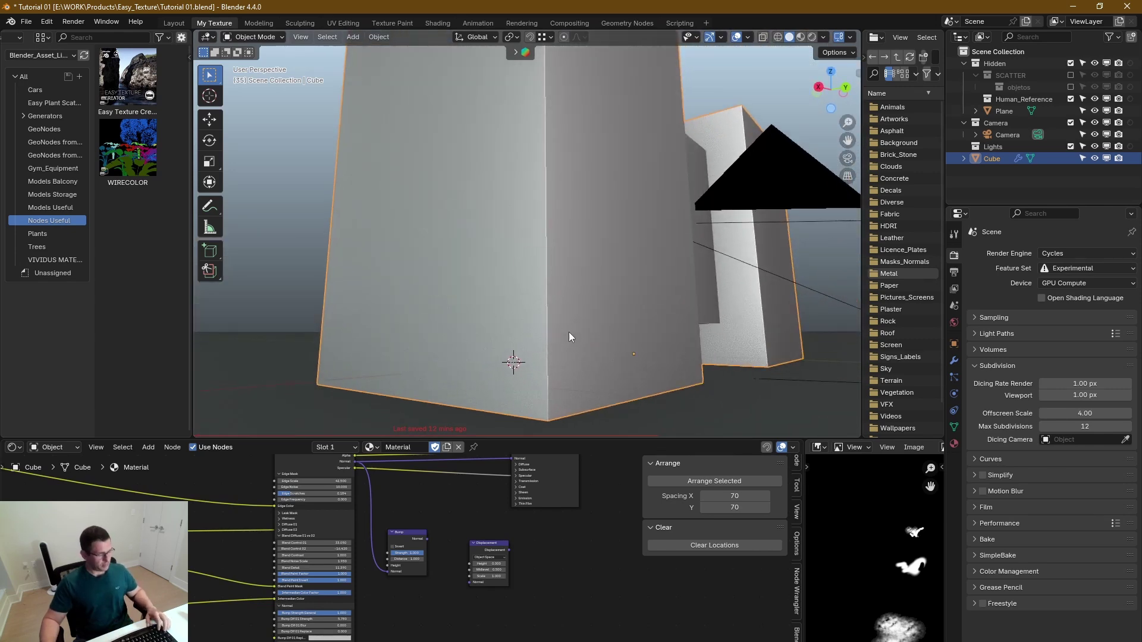
key("z")
left_click(539, 346)
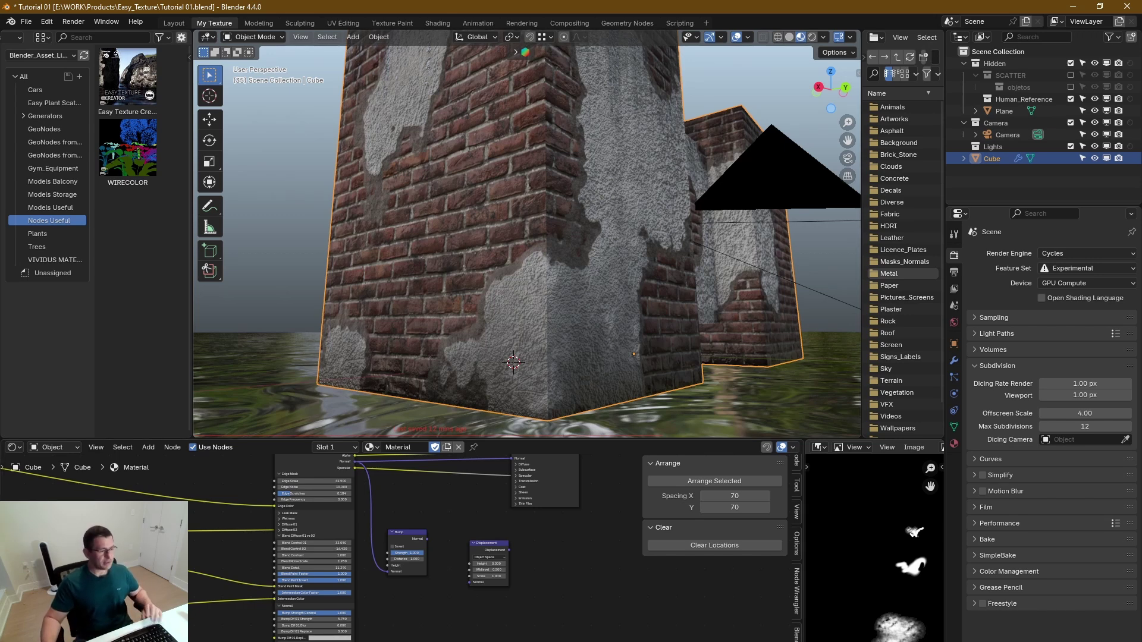
Disconnect the texture link from the group node's Paint 01 Color input and watch the building's material recompile.
mouse_move(417, 597)
middle_mouse_down()
mouse_move(468, 533)
mouse_move(690, 470)
middle_mouse_up()
mouse_move(292, 631)
middle_mouse_down()
mouse_move(510, 599)
mouse_move(480, 629)
middle_mouse_up()
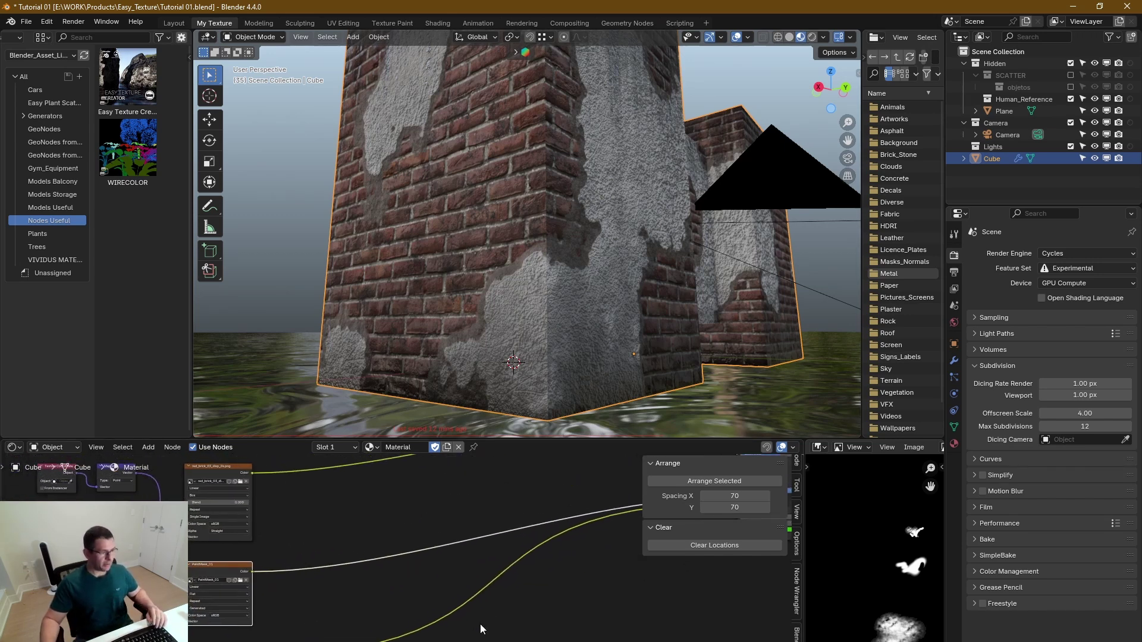
middle_click_drag(362, 594, 247, 605)
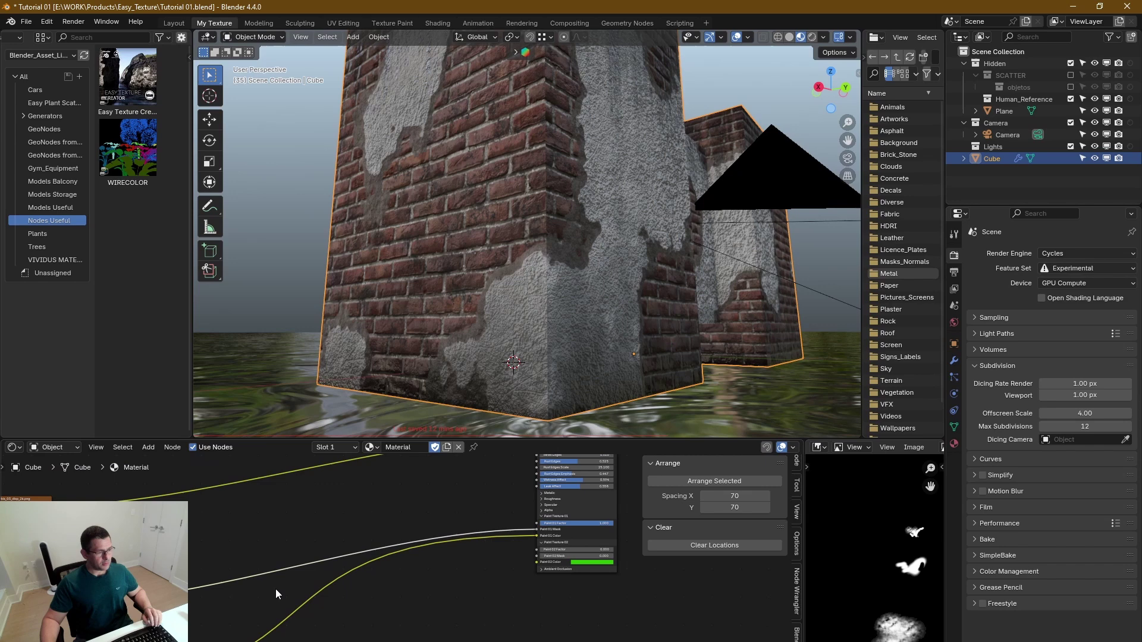
right_click_drag(286, 595, 306, 641, "ctrl")
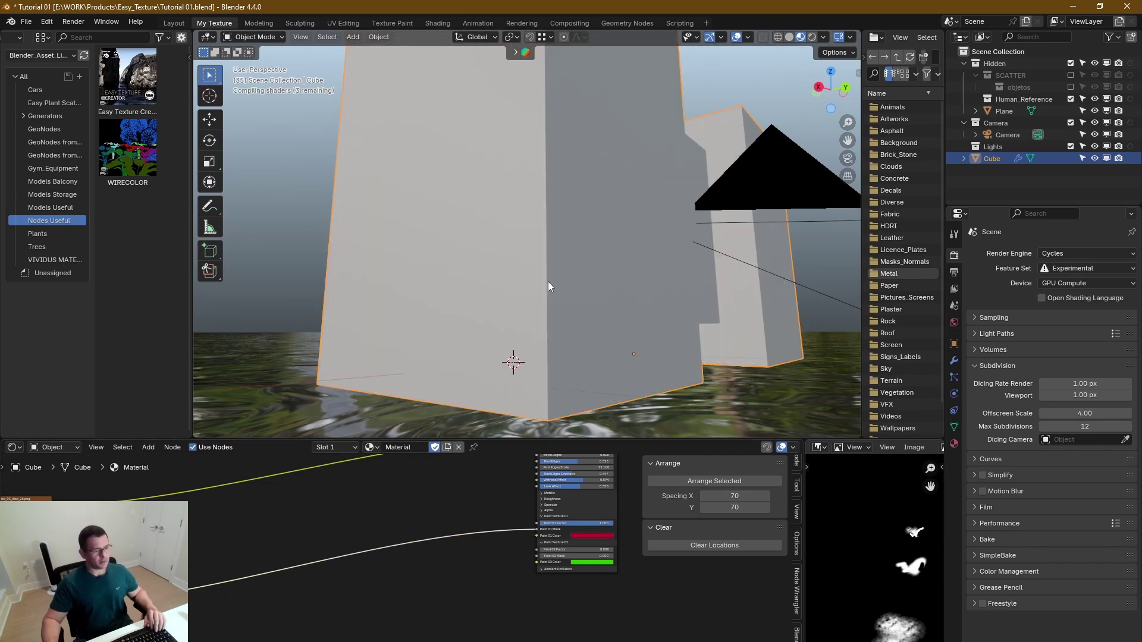
middle_click_drag(547, 286, 447, 294)
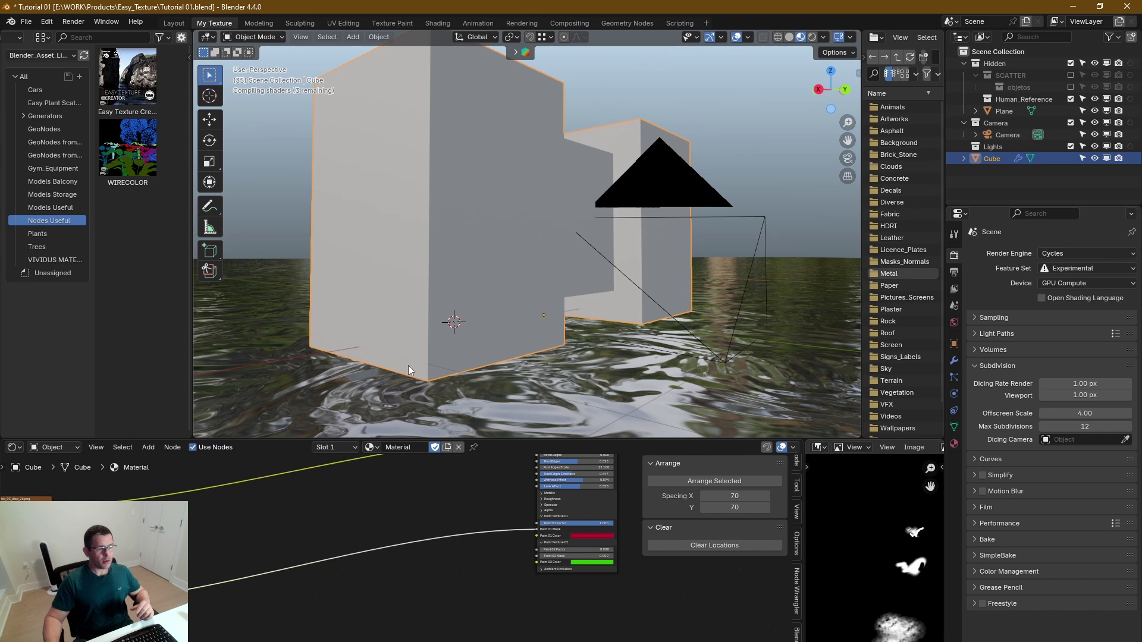
scroll(408, 366, "up", 2)
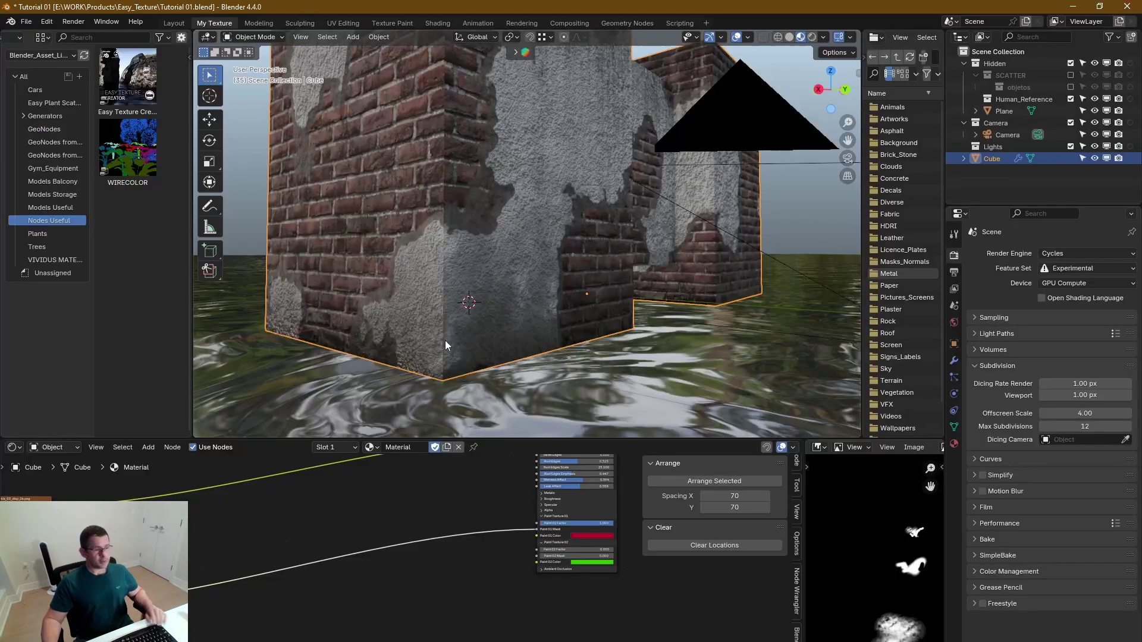
Put the building into Texture Paint mode in Blender 4.4.0 and make white the primary and black the secondary brush colour.
middle_click_drag(445, 341, 523, 366)
scroll(523, 366, "up", 3)
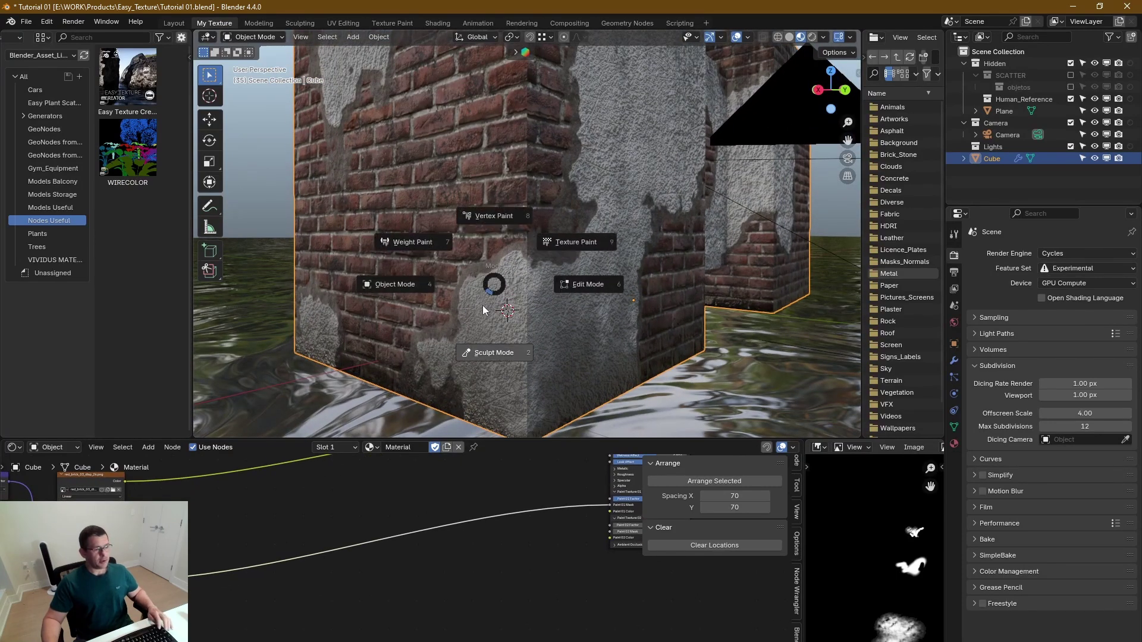
left_click(572, 242)
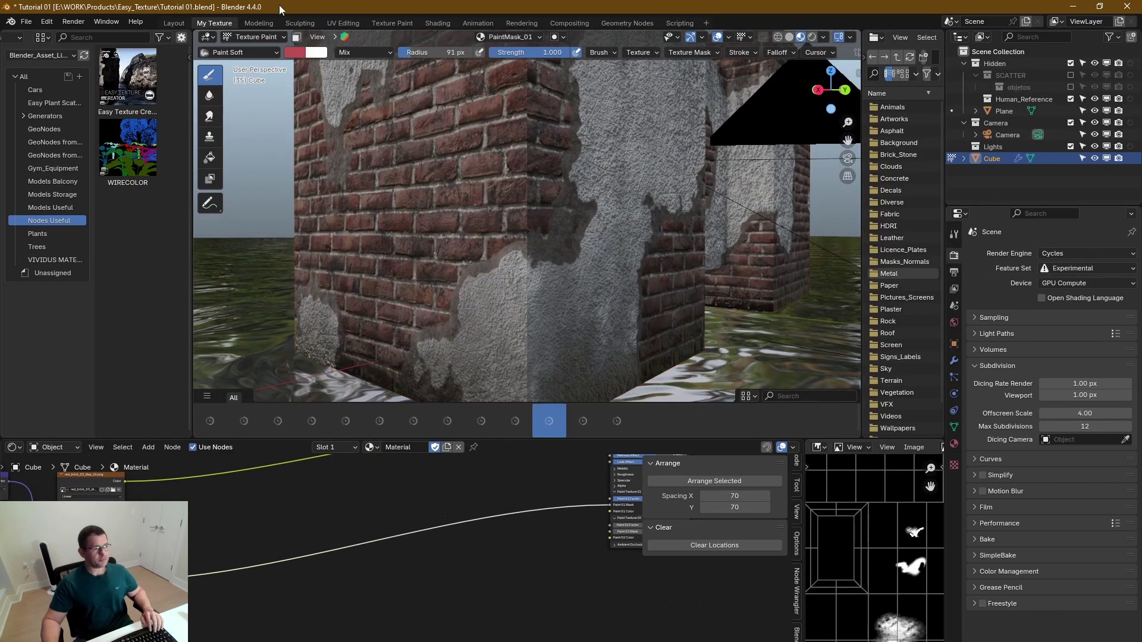
left_click(301, 54)
left_click_drag(393, 145, 393, 158)
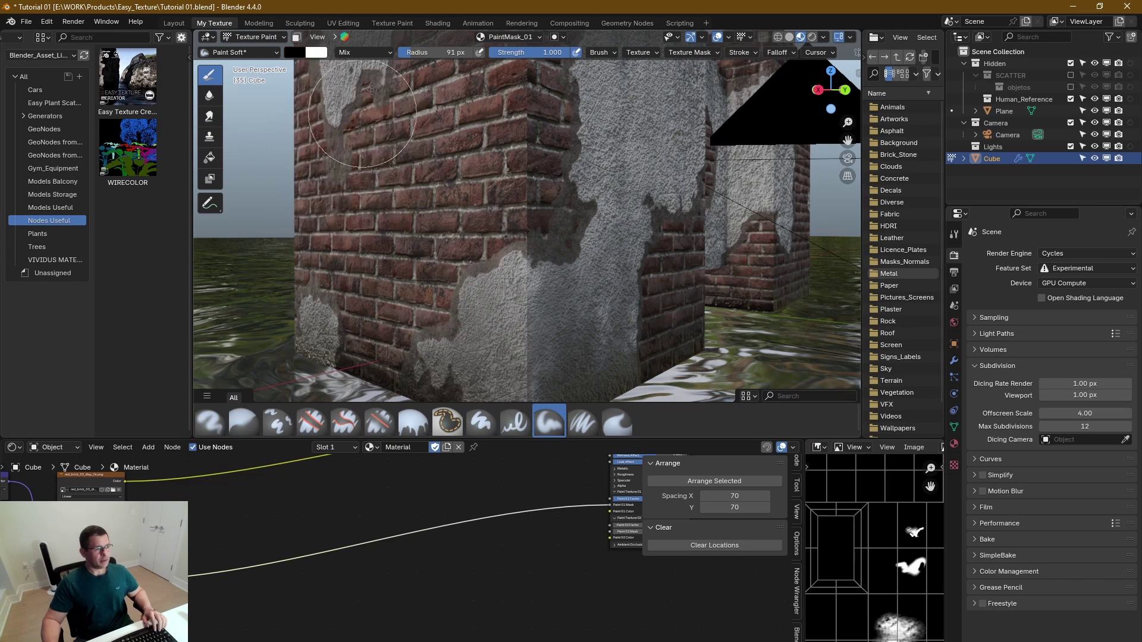
key("x")
Paint soft white mask strokes across the building's lower front corner and the plaster and brick wall beside it.
middle_click_drag(509, 254, 453, 269)
middle_click_drag(562, 570, 437, 567)
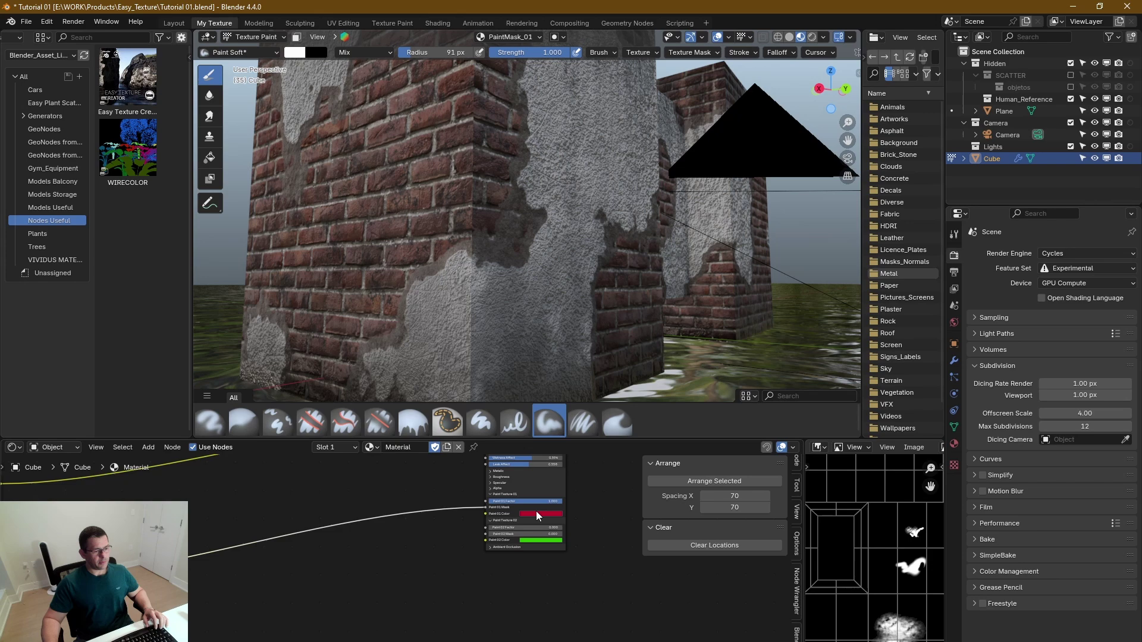
scroll(470, 257, "up", 2)
mouse_move(481, 274)
left_mouse_down()
mouse_move(484, 229)
mouse_move(482, 270)
mouse_move(499, 271)
mouse_move(491, 155)
mouse_move(460, 204)
mouse_move(414, 209)
mouse_move(542, 249)
left_mouse_up()
scroll(482, 208, "down", 3)
scroll(482, 204, "down", 1)
middle_click_drag(548, 265, 350, 298)
mouse_move(473, 229)
left_mouse_down()
mouse_move(467, 250)
mouse_move(379, 238)
mouse_move(400, 165)
left_mouse_up()
mouse_move(494, 250)
middle_mouse_down()
mouse_move(382, 238)
mouse_move(497, 252)
middle_mouse_up()
mouse_move(513, 249)
left_mouse_down()
mouse_move(518, 210)
mouse_move(515, 238)
left_mouse_up()
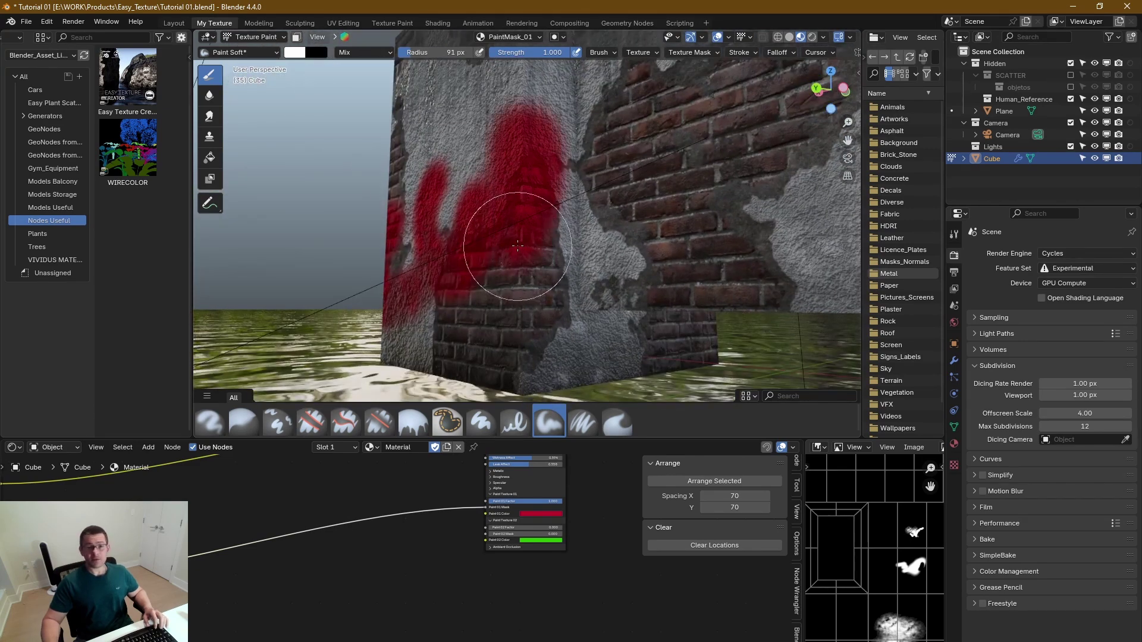
Paint a white mask patch over the plaster on the corner of the rear tower beneath the black triangle.
scroll(515, 238, "down", 2)
mouse_move(515, 238)
middle_mouse_down()
mouse_move(487, 220)
mouse_move(563, 147)
middle_mouse_up()
left_click(562, 147)
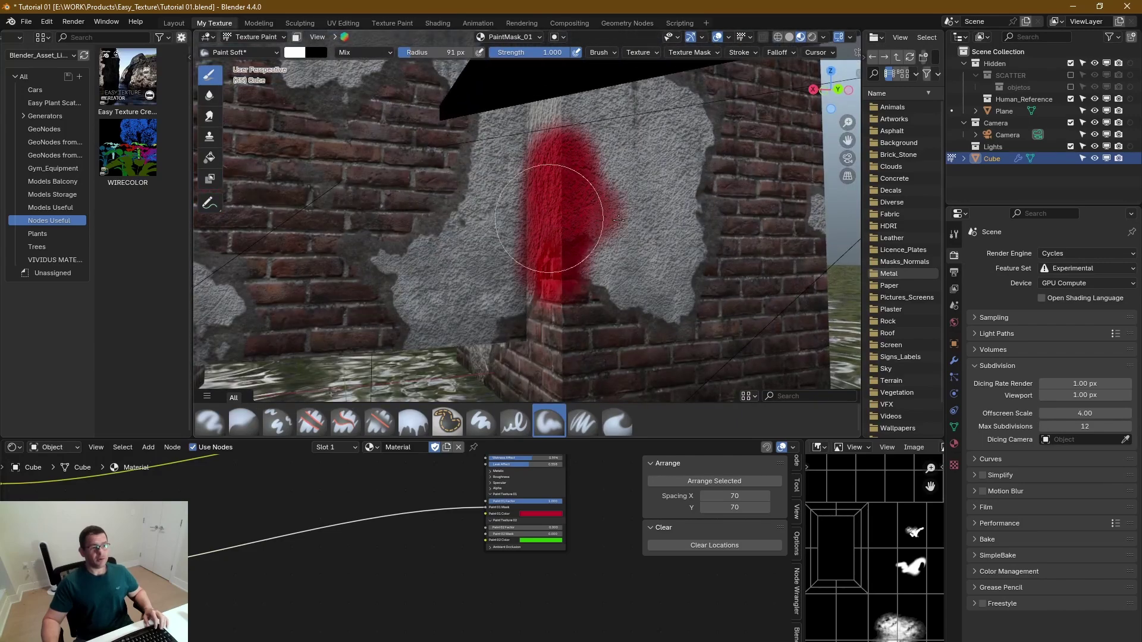
Paint a tall white mask stroke down the brick corner on the other side of the building.
middle_click_drag(618, 220, 551, 221)
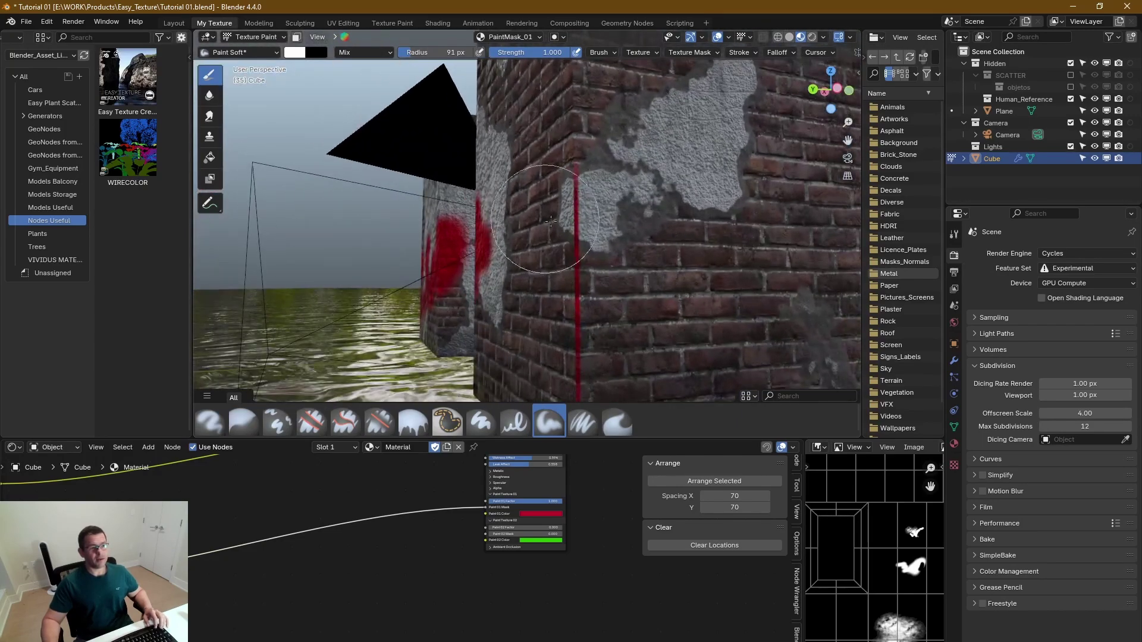
scroll(586, 277, "down", 5)
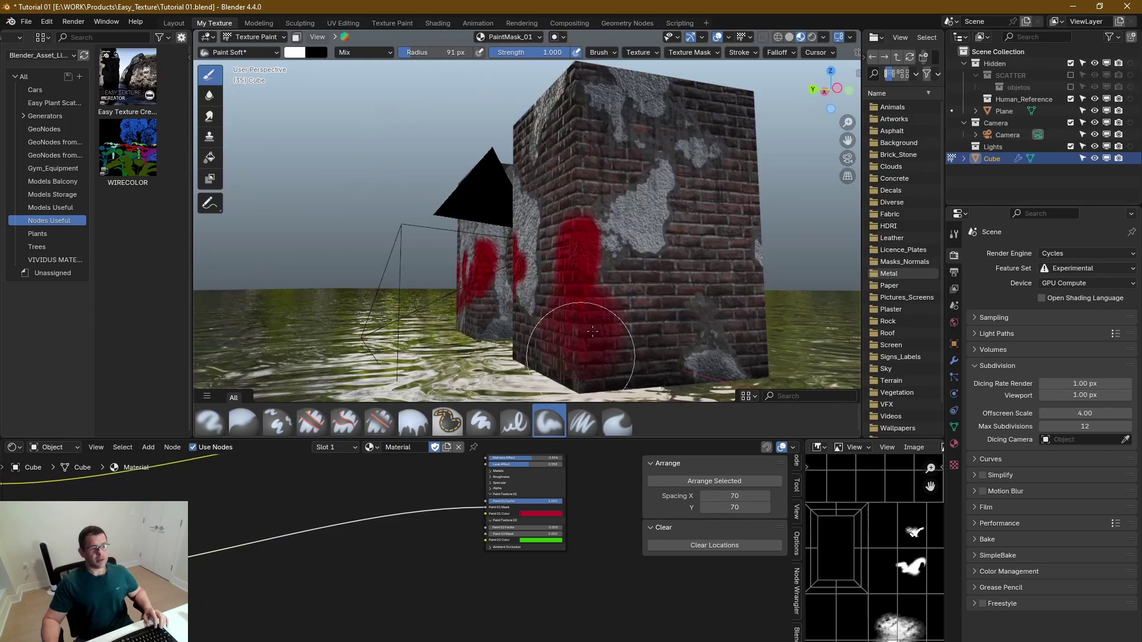
scroll(620, 297, "up", 3)
middle_click_drag(620, 298, 616, 268)
scroll(535, 107, "up", 2)
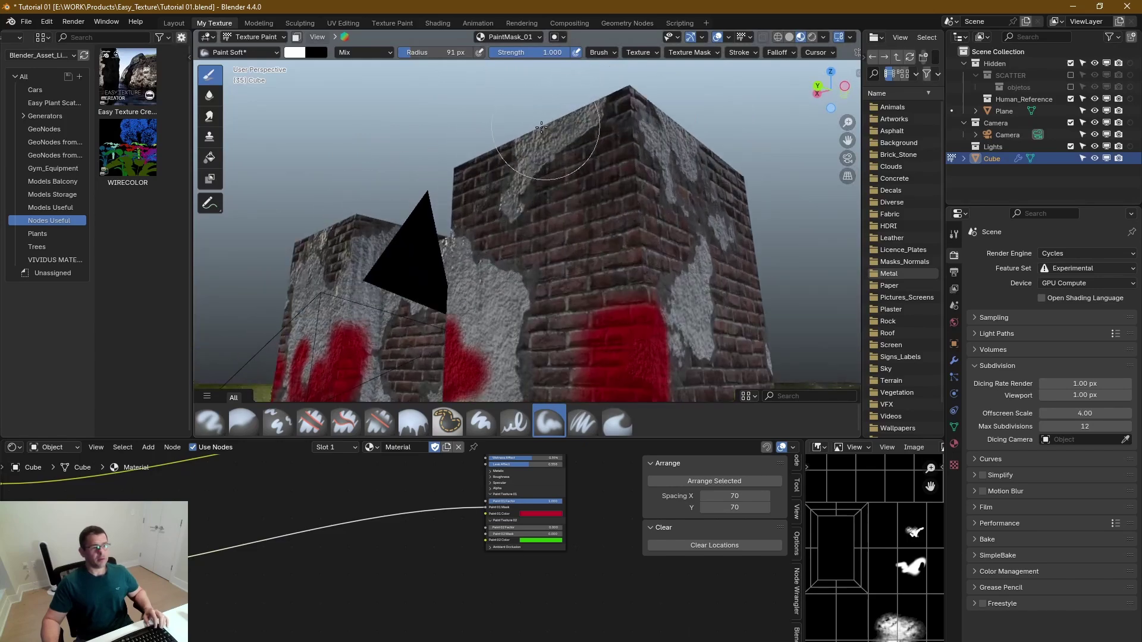
Bring the painted front walls back into view and show the active paint brush's settings beside the model.
mouse_move(559, 149)
left_mouse_down()
mouse_move(595, 157)
mouse_move(572, 280)
left_mouse_up()
mouse_move(572, 281)
middle_mouse_down()
mouse_move(726, 191)
mouse_move(617, 252)
mouse_move(490, 238)
mouse_move(476, 208)
mouse_move(497, 217)
mouse_move(492, 255)
middle_mouse_up()
key("n")
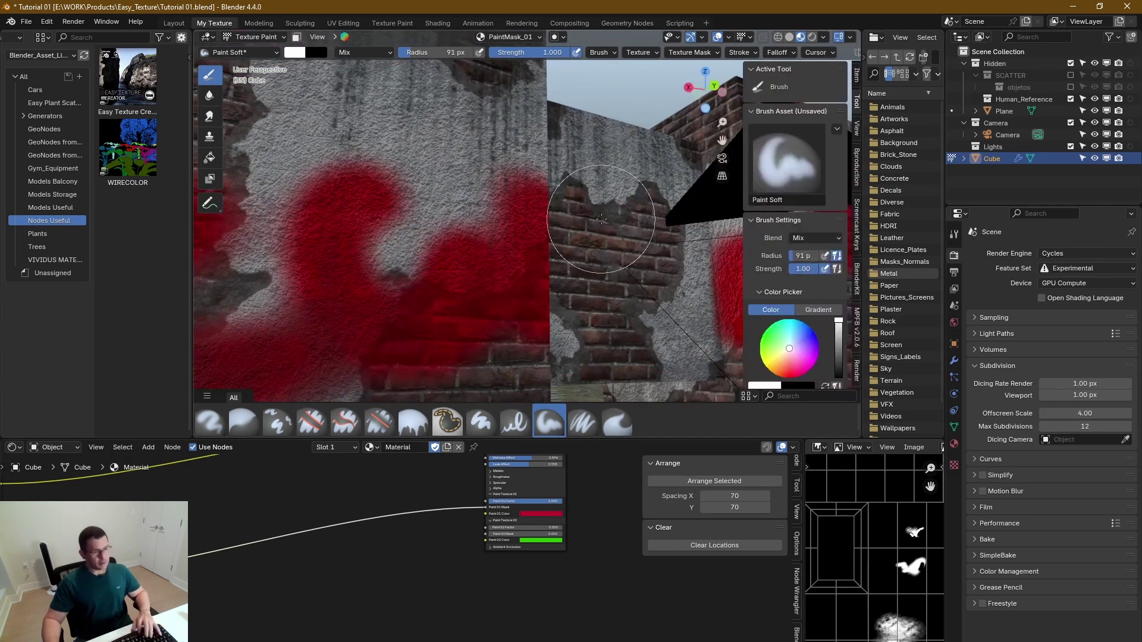
Reveal the brush's Texture Mask settings and switch the texture properties to the Brush Mask slot.
scroll(812, 332, "down", 8)
scroll(813, 318, "down", 3)
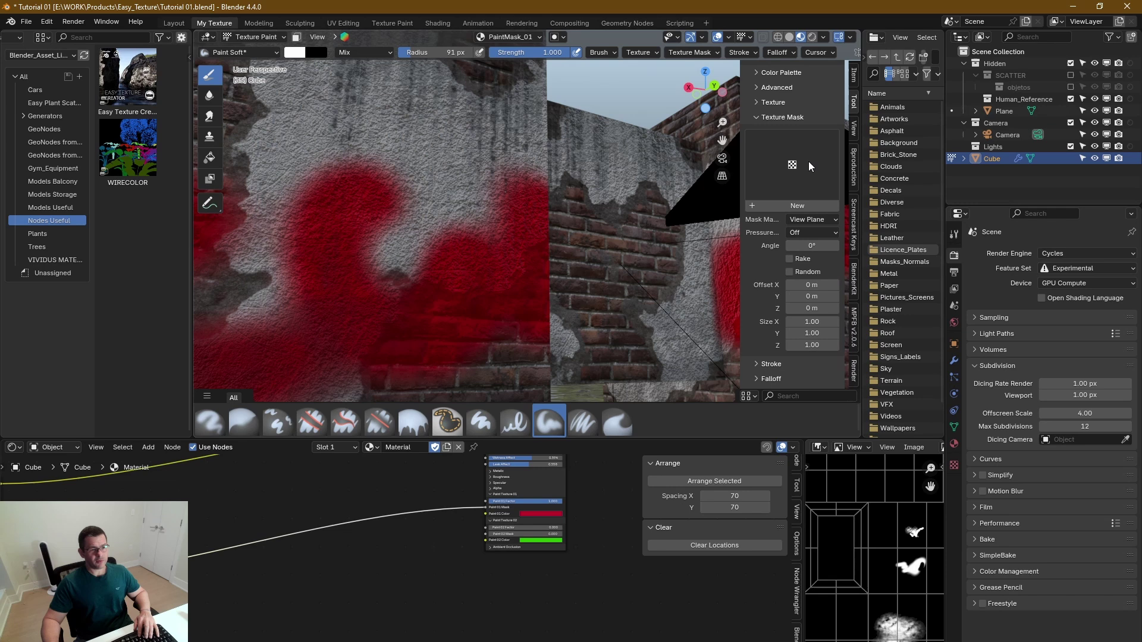
left_click(809, 165)
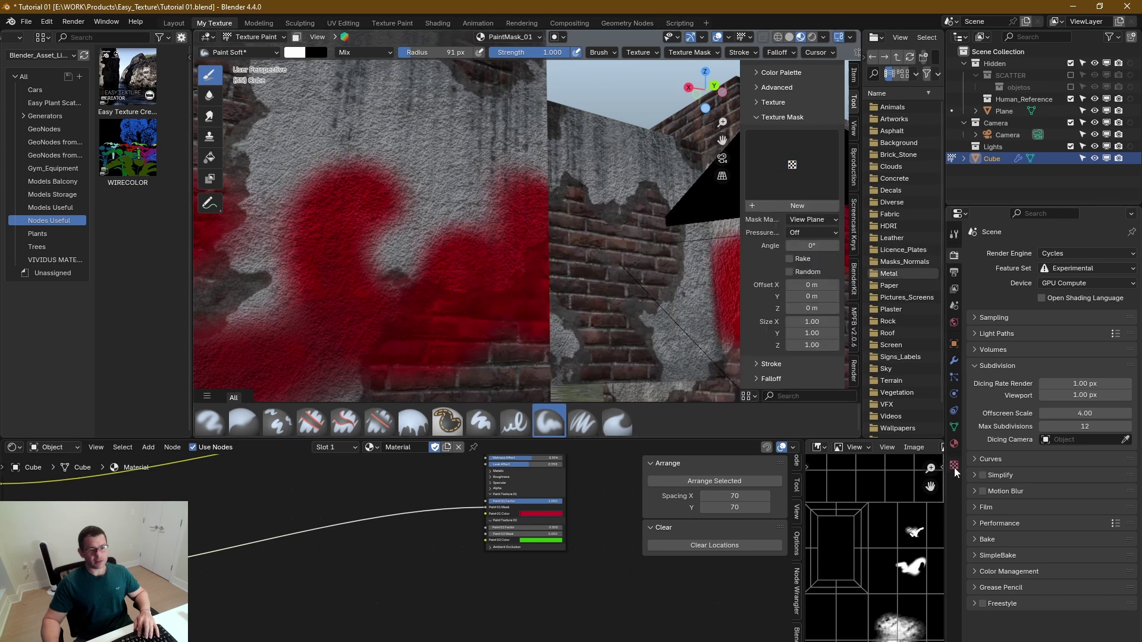
left_click(954, 466)
left_click(978, 273)
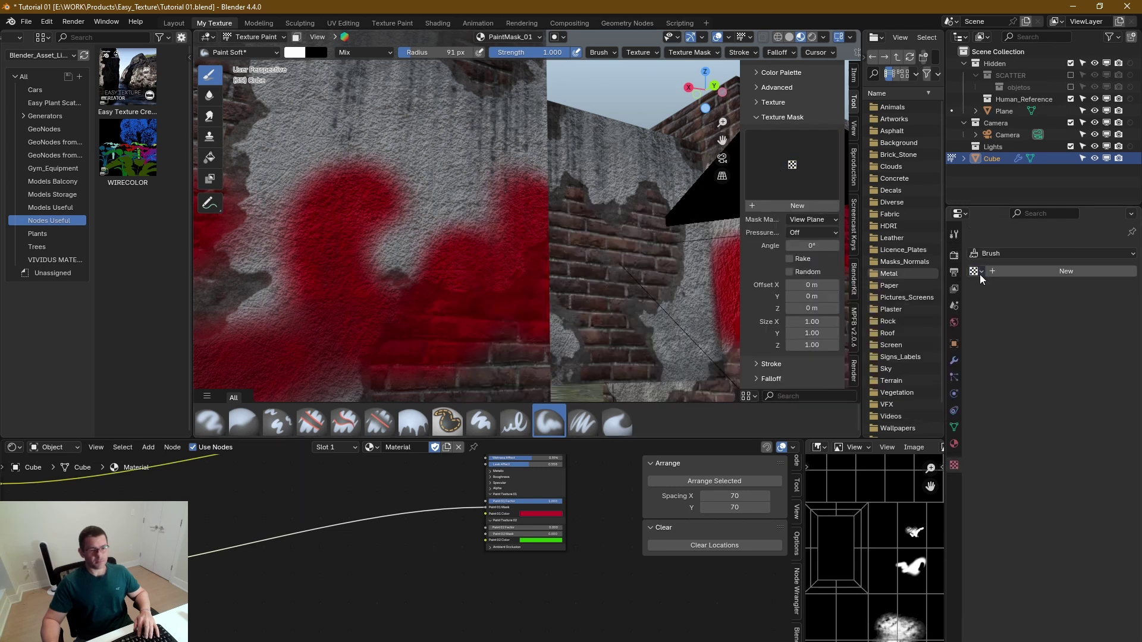
left_click(990, 253)
left_click(994, 291)
left_click(977, 272)
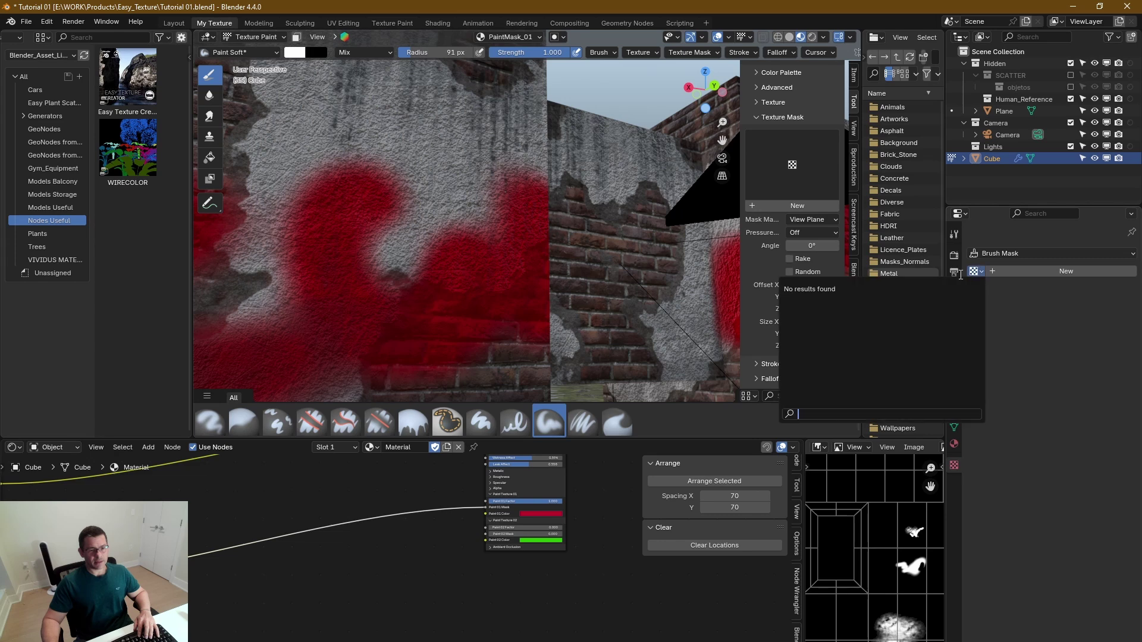
Create a new Clouds texture for the brush mask and set its contrast to 2.250.
left_click(1013, 271)
left_click(1018, 289)
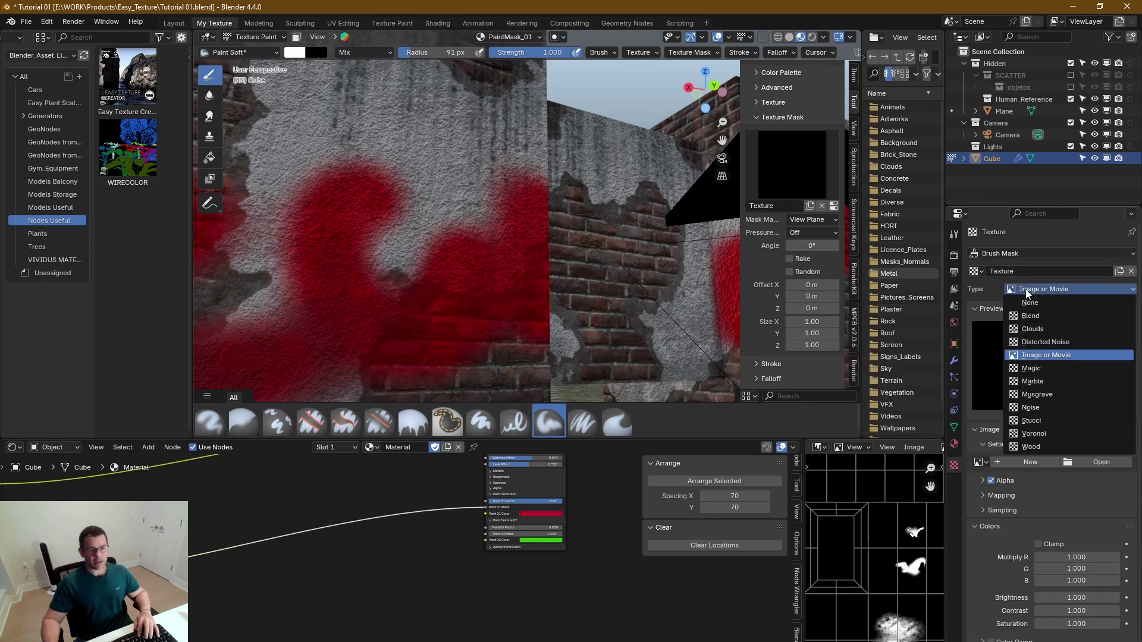
left_click(1028, 330)
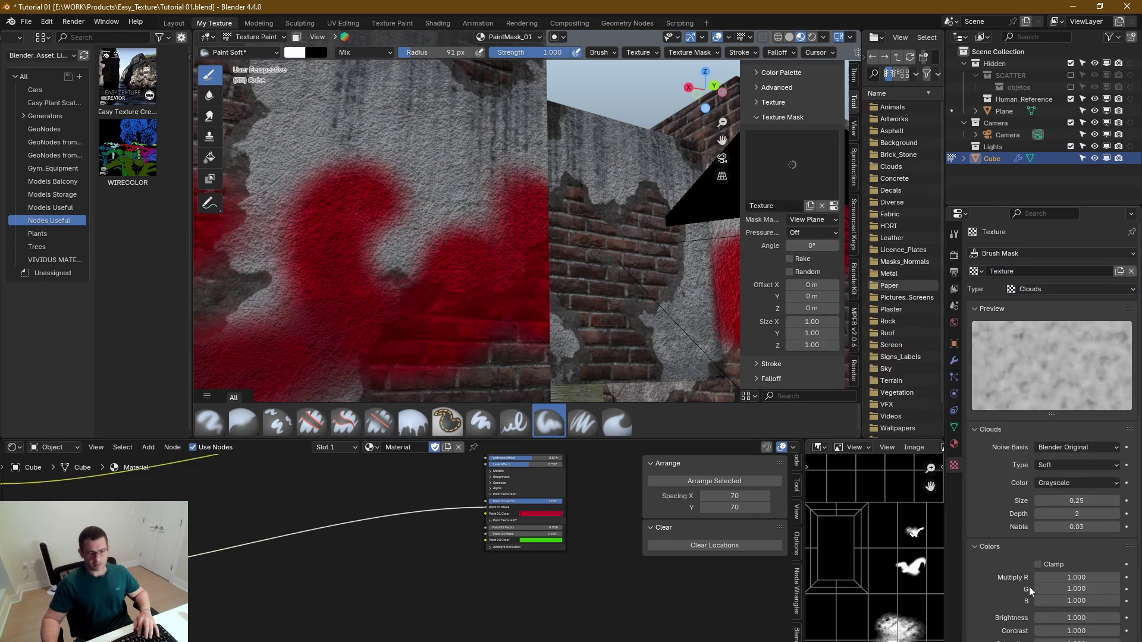
left_click_drag(1057, 631, 1130, 631)
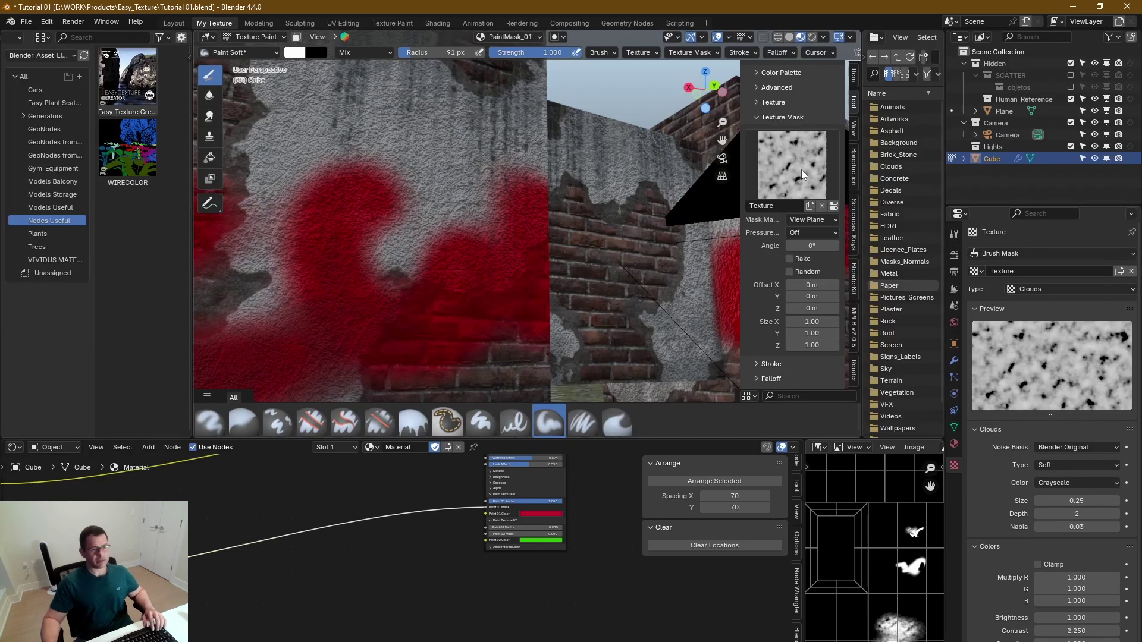
Enlarge the brush radius to 137 px and paint cloud-masked strokes over the upper brick and plaster of the side wall.
middle_click_drag(356, 272, 518, 234, "shift")
mouse_move(527, 119)
left_mouse_down()
mouse_move(625, 166)
mouse_move(599, 179)
mouse_move(537, 162)
left_mouse_up()
scroll(537, 162, "down", 5)
mouse_move(529, 168)
middle_mouse_down("ctrl")
mouse_move(505, 107)
mouse_move(526, 70)
mouse_move(502, 153)
mouse_move(684, 103)
mouse_move(523, 255)
mouse_move(448, 200)
middle_mouse_up("ctrl")
key("bracketright")
key("bracketright")
key("bracketright")
key("bracketright")
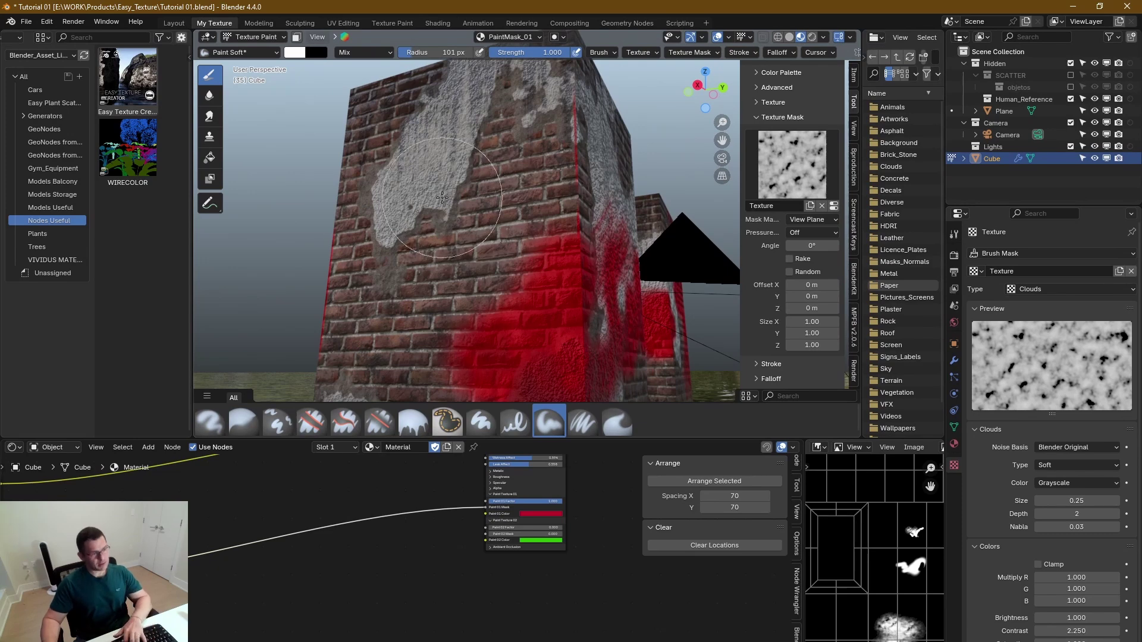
left_click(442, 197)
mouse_move(442, 198)
left_mouse_down()
mouse_move(437, 153)
mouse_move(392, 217)
mouse_move(375, 291)
mouse_move(431, 307)
mouse_move(476, 137)
mouse_move(536, 152)
mouse_move(429, 212)
left_mouse_up()
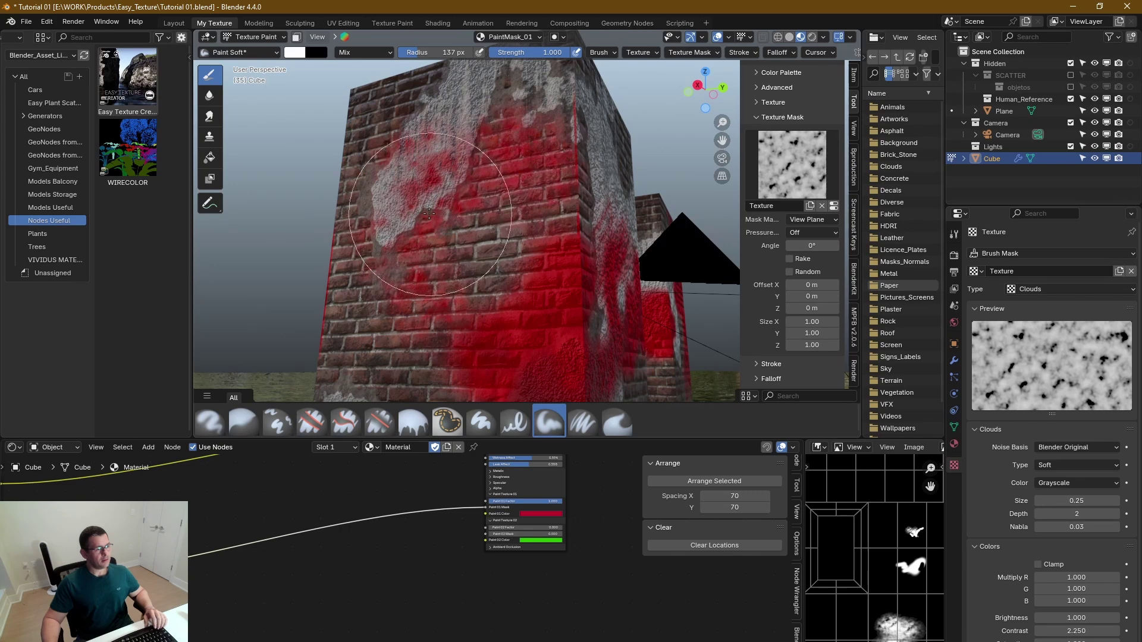
Reduce the brush radius to 57 px and paint cloud-masked strokes along the vertical brick corner at the side wall's other edge.
middle_click_drag(429, 212, 410, 263)
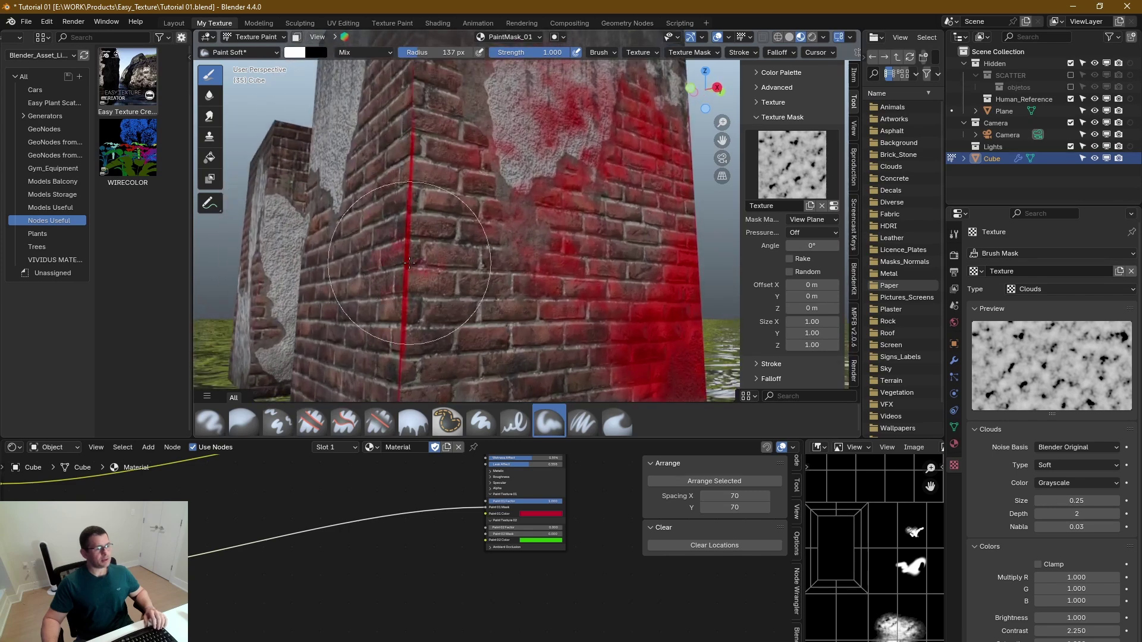
key("bracketleft")
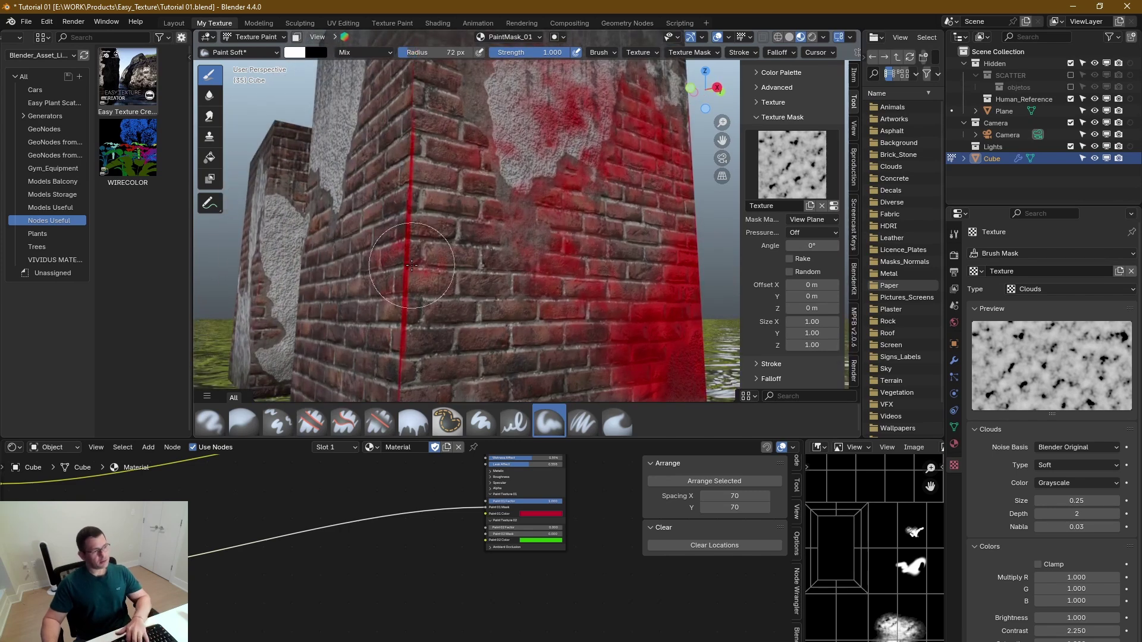
left_click_drag(411, 265, 399, 315)
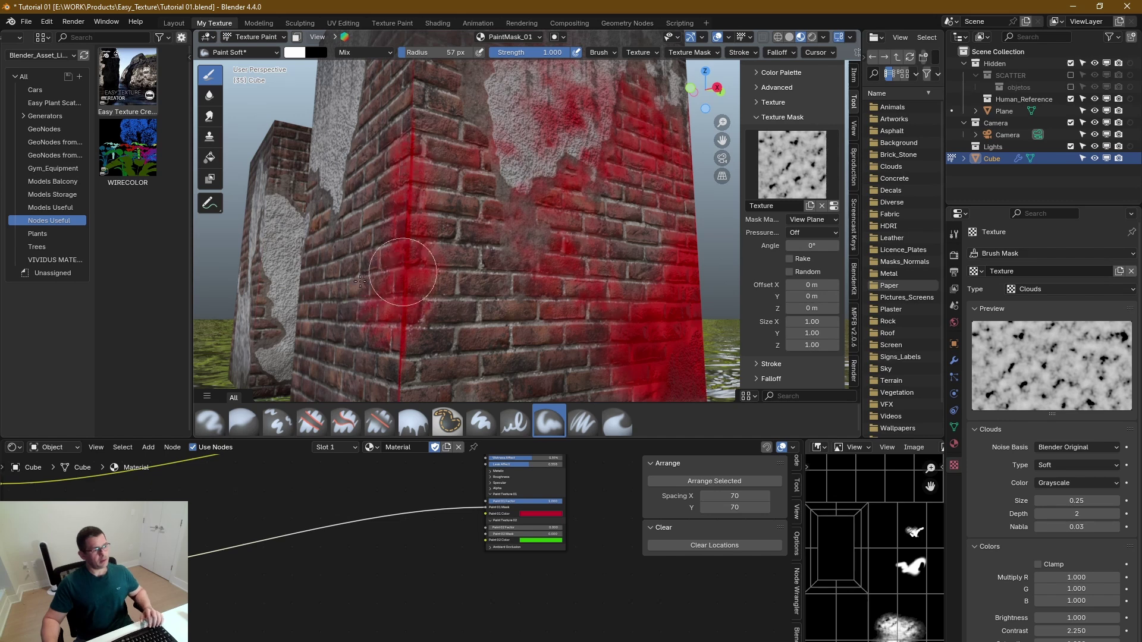
left_click_drag(360, 280, 423, 373)
scroll(406, 294, "down", 3)
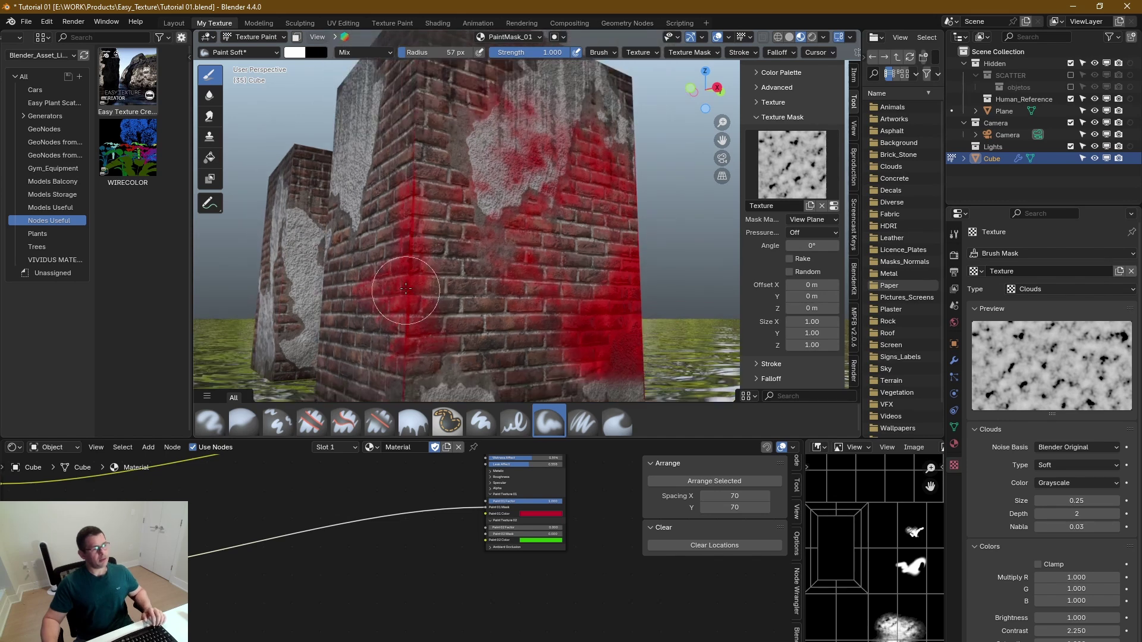
middle_click_drag(397, 228, 419, 207)
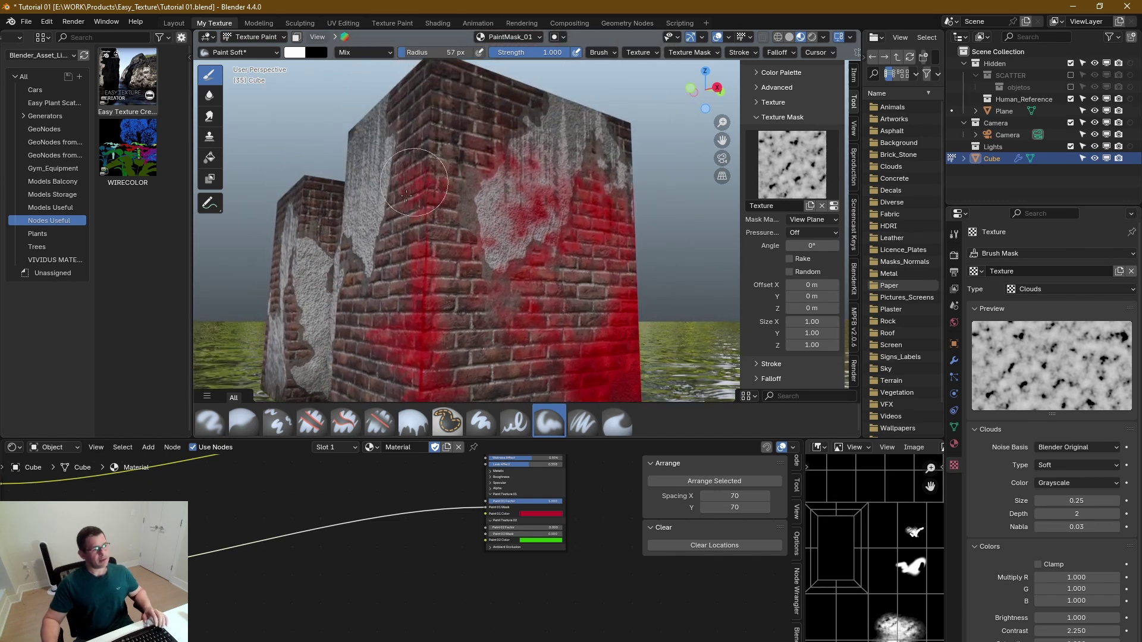
Paint cloud-masked strokes over the plaster of the front wall, around and above its solid red area.
mouse_move(586, 523)
middle_mouse_down()
mouse_move(525, 592)
mouse_move(429, 461)
mouse_move(462, 505)
middle_mouse_up()
mouse_move(424, 203)
middle_mouse_down()
mouse_move(507, 188)
mouse_move(437, 192)
mouse_move(481, 170)
middle_mouse_up()
scroll(493, 357, "up", 3)
middle_click_drag(463, 319, 395, 285)
scroll(506, 280, "down", 7)
mouse_move(506, 277)
middle_mouse_down()
mouse_move(437, 257)
mouse_move(387, 265)
middle_mouse_up()
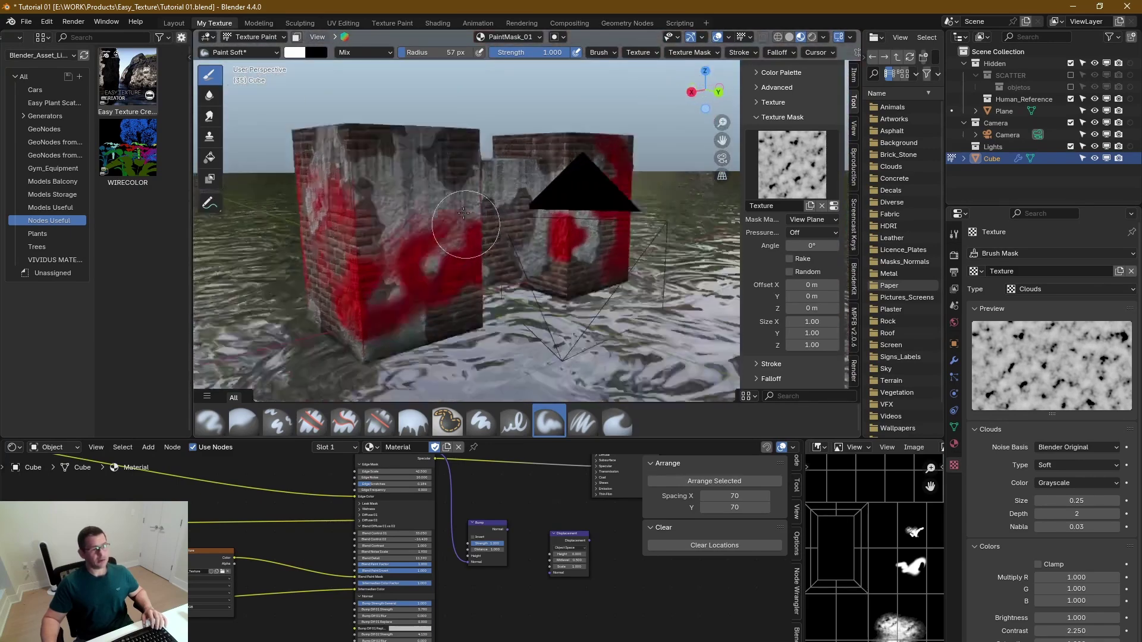
scroll(453, 187, "up", 3)
mouse_move(366, 198)
left_mouse_down()
mouse_move(324, 155)
mouse_move(381, 178)
left_mouse_up()
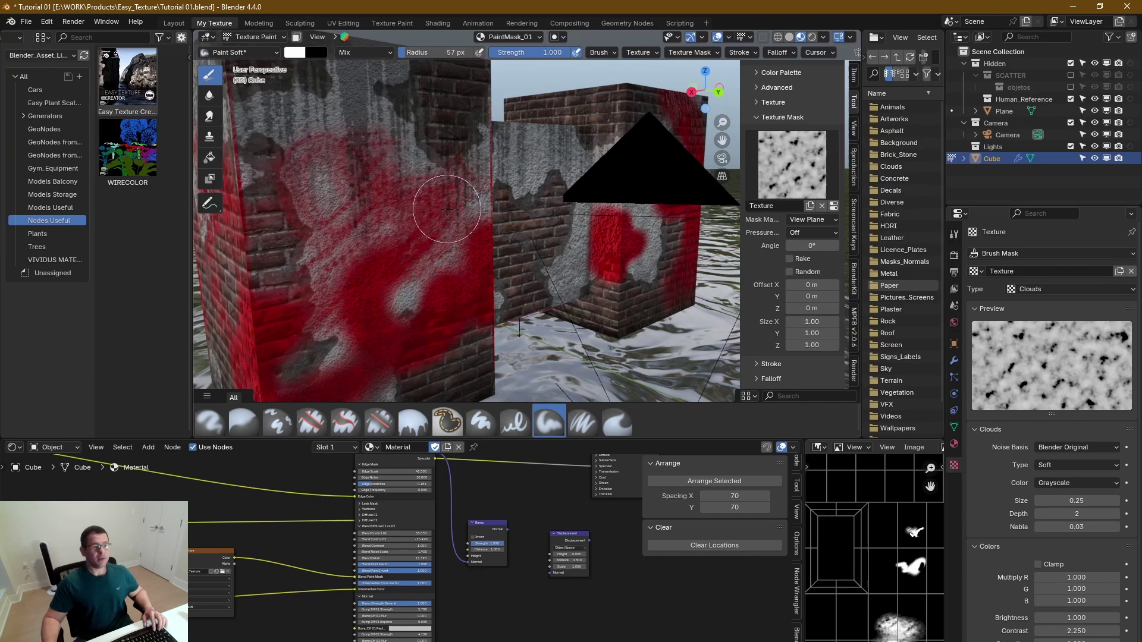